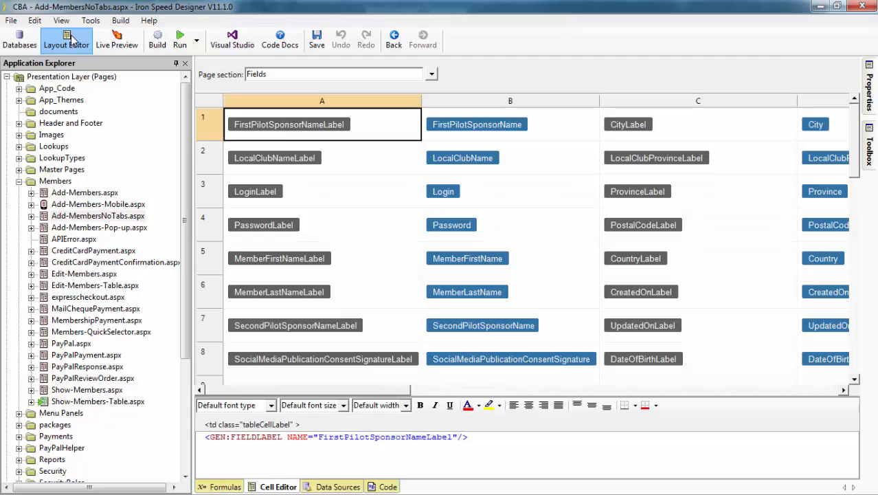
Insert an empty row above the FirstPilotSponsorName row in the Fields section.
mouse_move(872, 141)
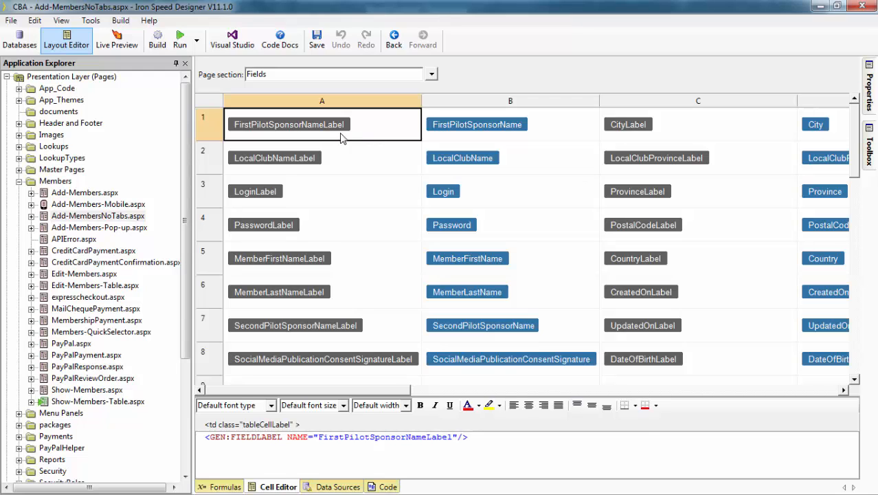
click(210, 129)
right_click(211, 130)
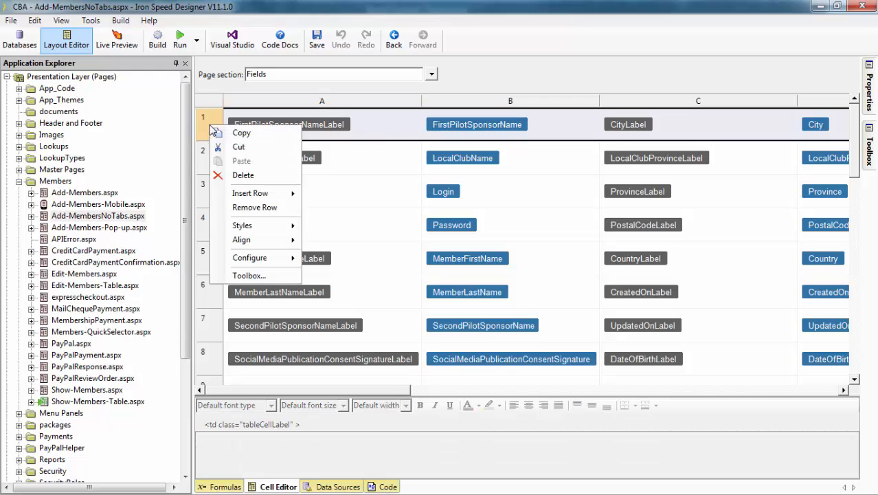
mouse_move(271, 193)
click(322, 195)
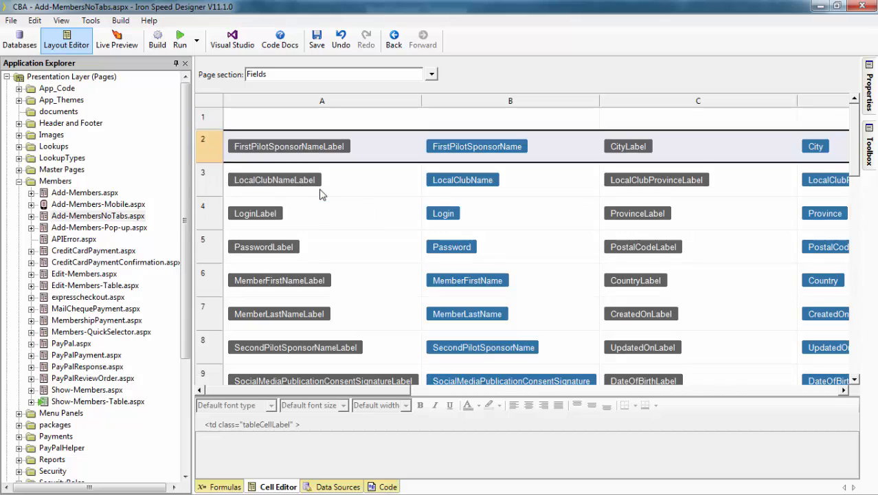
click(312, 105)
click(349, 154)
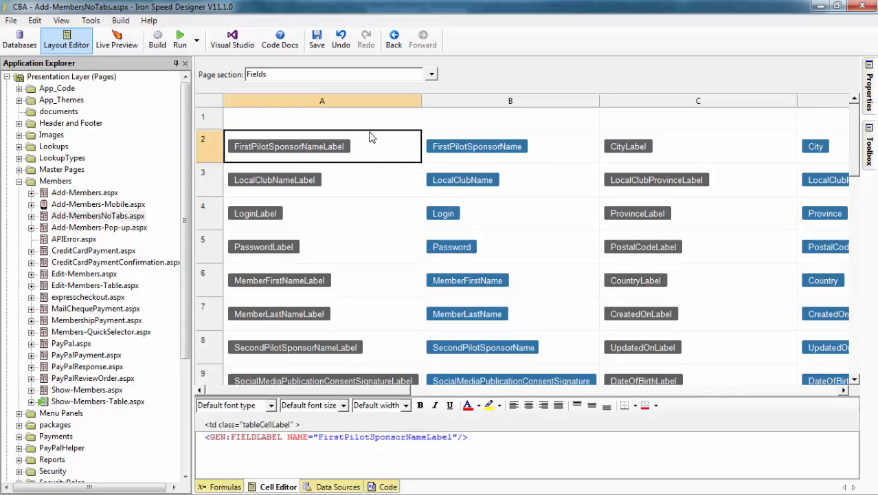
Insert a blank panel in the first cell of the empty row and rename it Name.
click(364, 122)
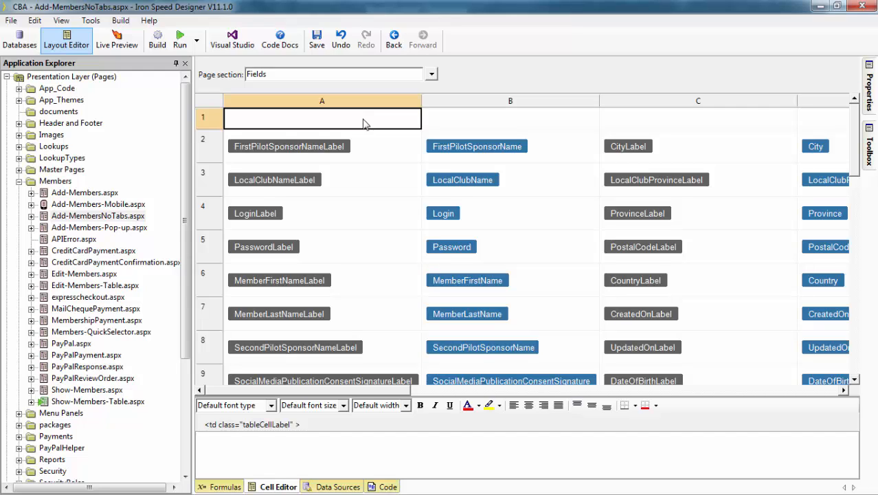
right_click(364, 122)
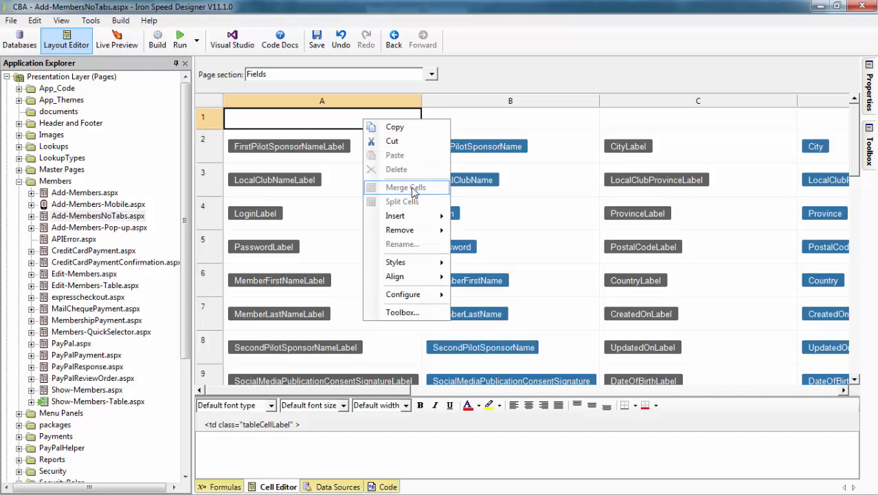
mouse_move(433, 216)
click(492, 278)
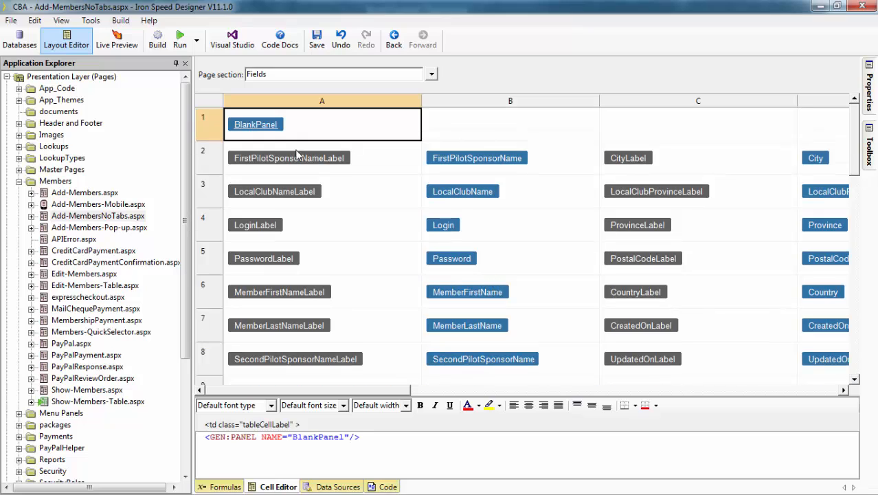
right_click(277, 131)
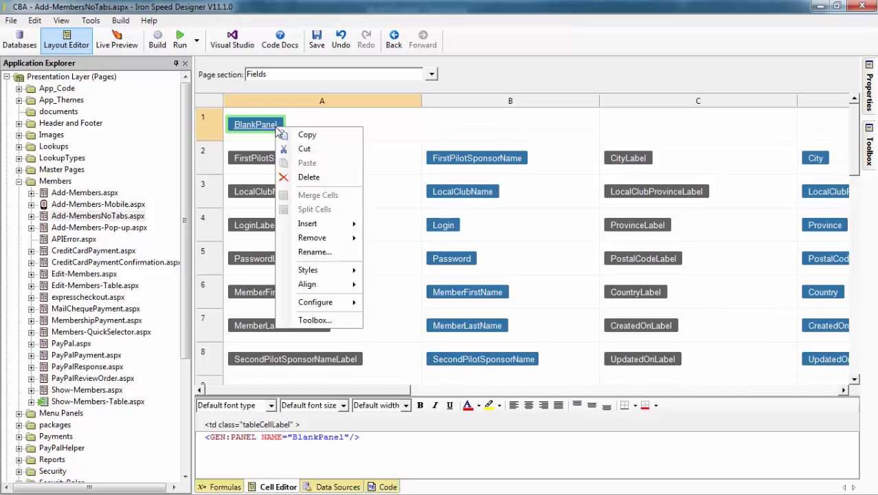
click(324, 253)
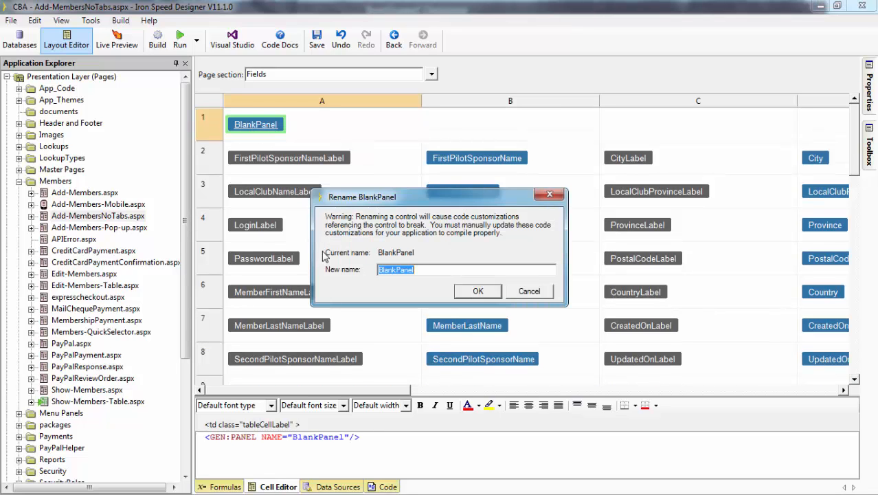
text(Name)
key(Return)
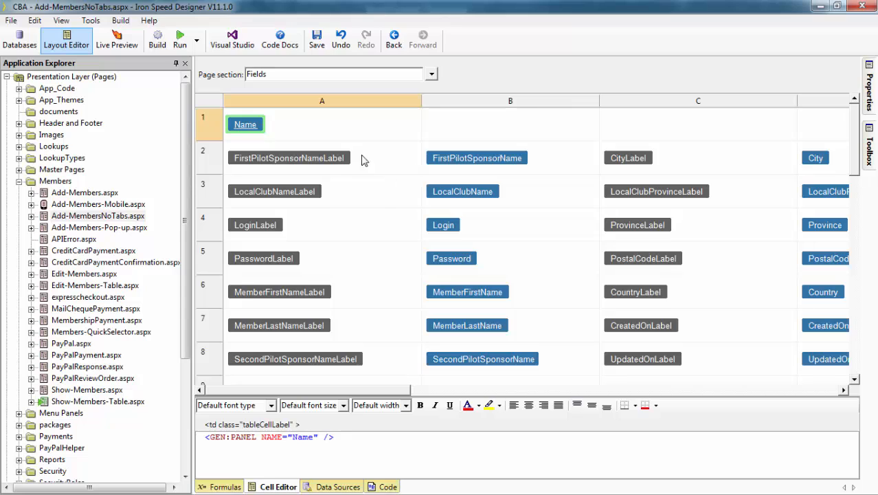
Cut the MemberFirstName and MemberLastName labels and fields from the Fields section.
click(297, 297)
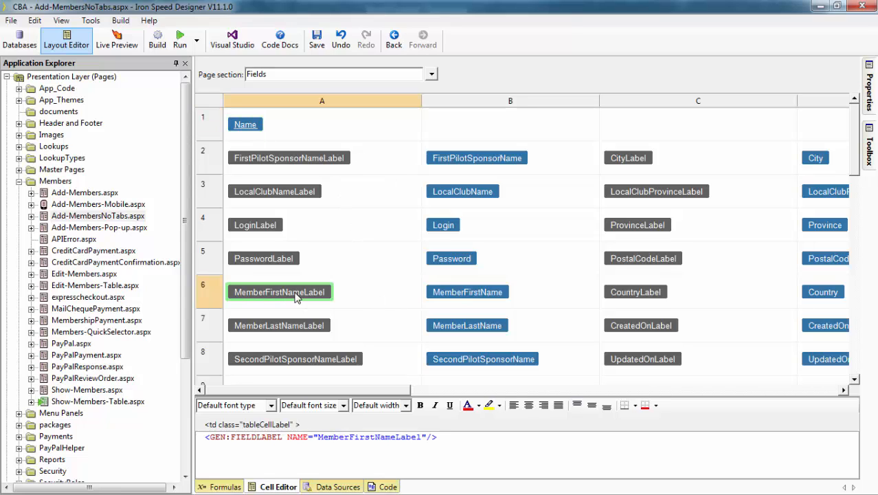
click(461, 294)
click(471, 328)
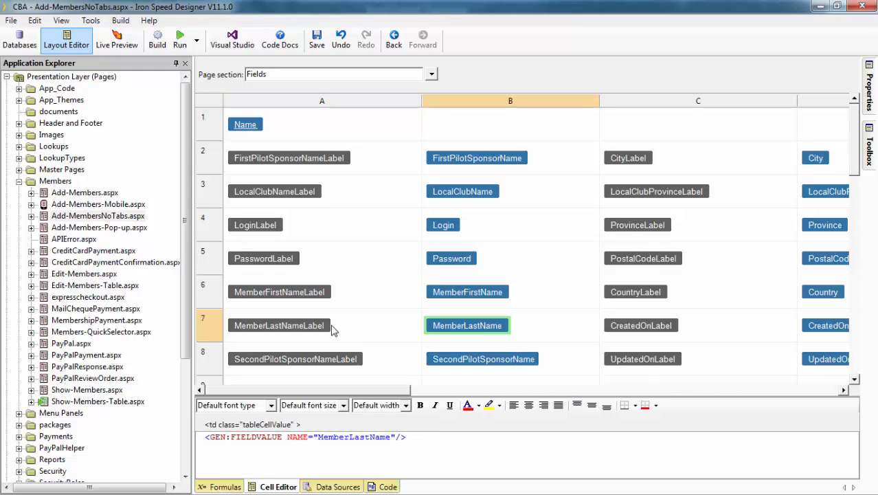
click(335, 328)
click(357, 294)
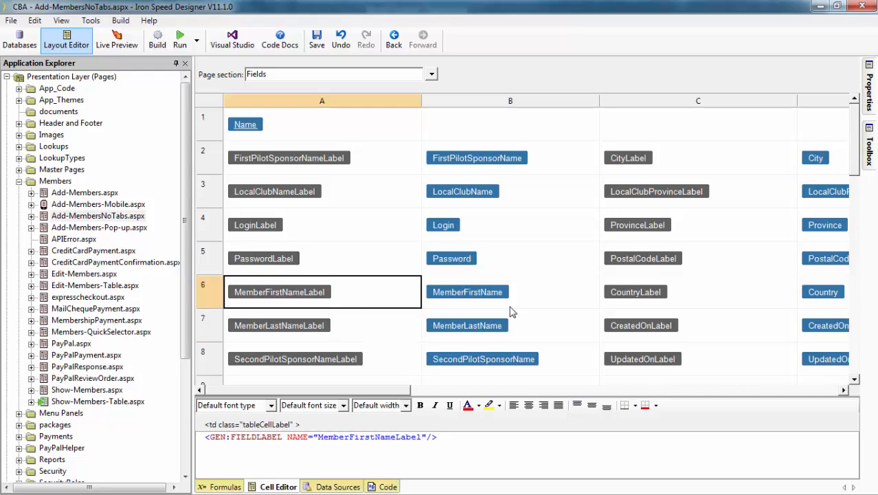
shift+click(538, 324)
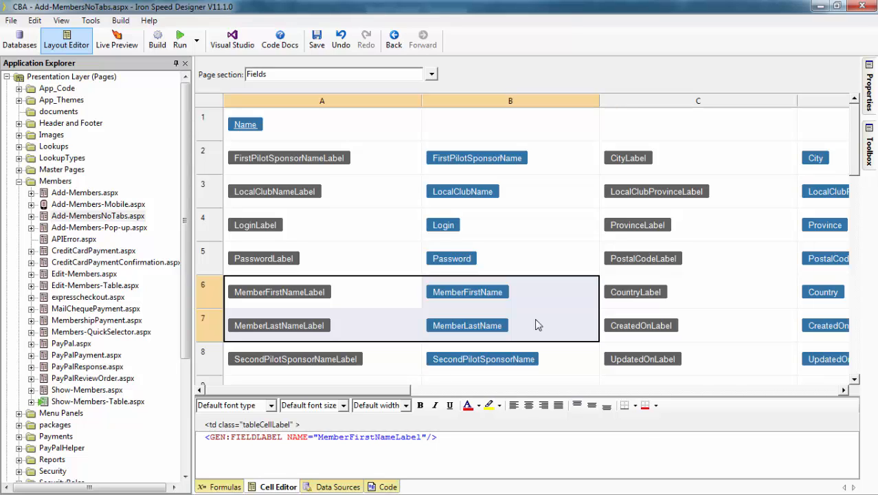
right_click(538, 325)
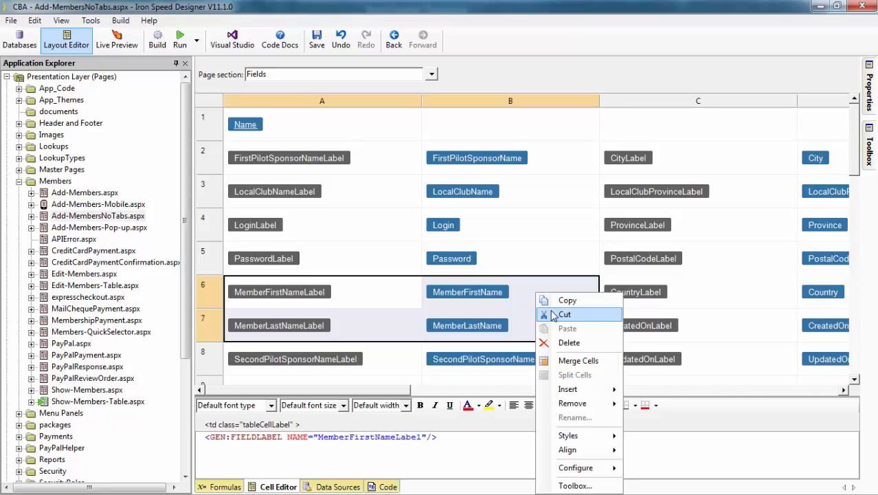
click(550, 310)
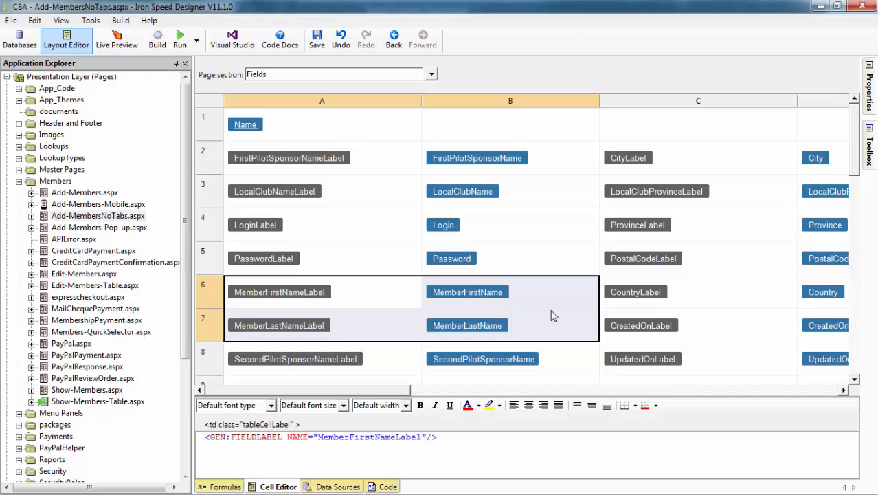
Paste the cut member name cells into the Name panel starting at A1, and return to the Fields section.
click(242, 130)
double_click(241, 130)
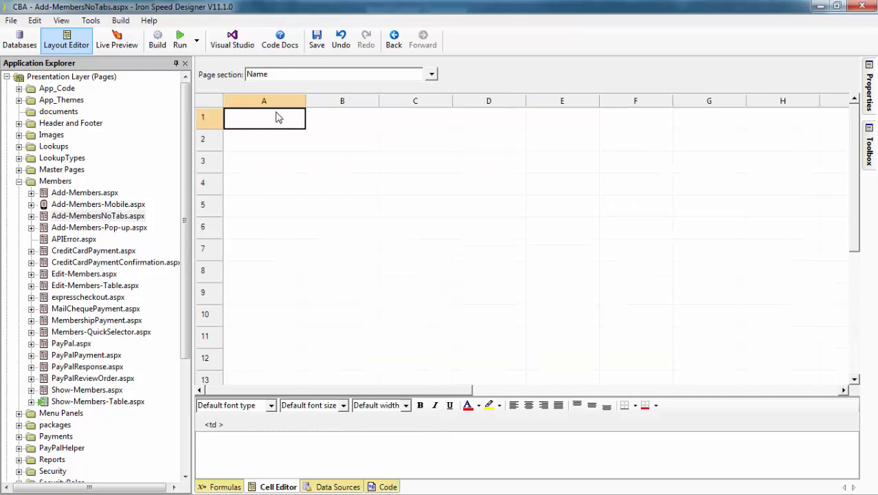
key(ctrl+v)
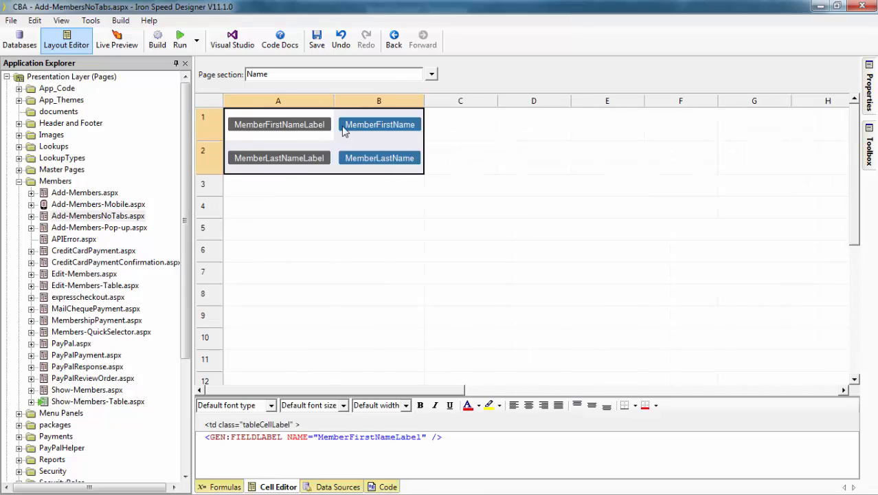
click(396, 41)
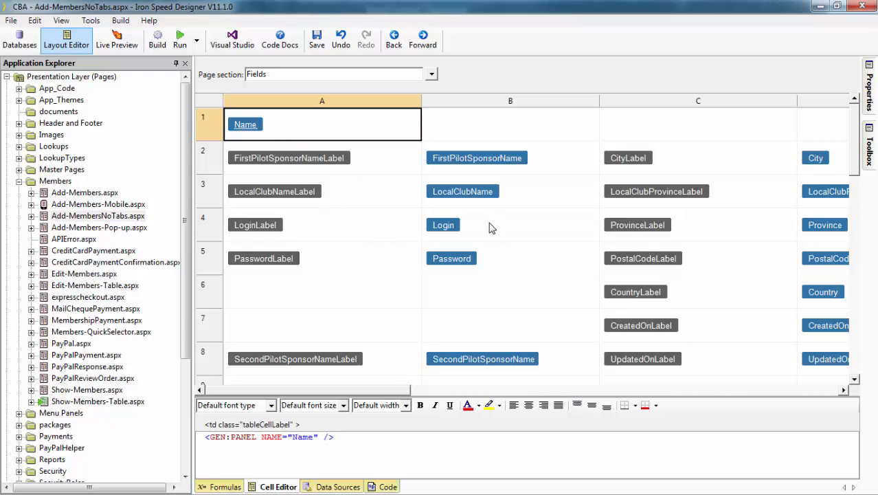
Insert an empty row directly below the Name panel and add a blank panel in its first cell.
right_click(202, 163)
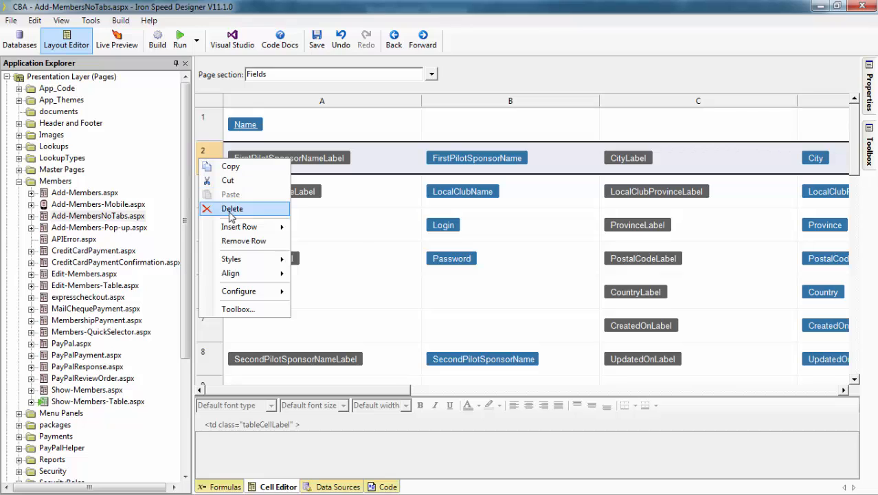
mouse_move(252, 228)
click(324, 229)
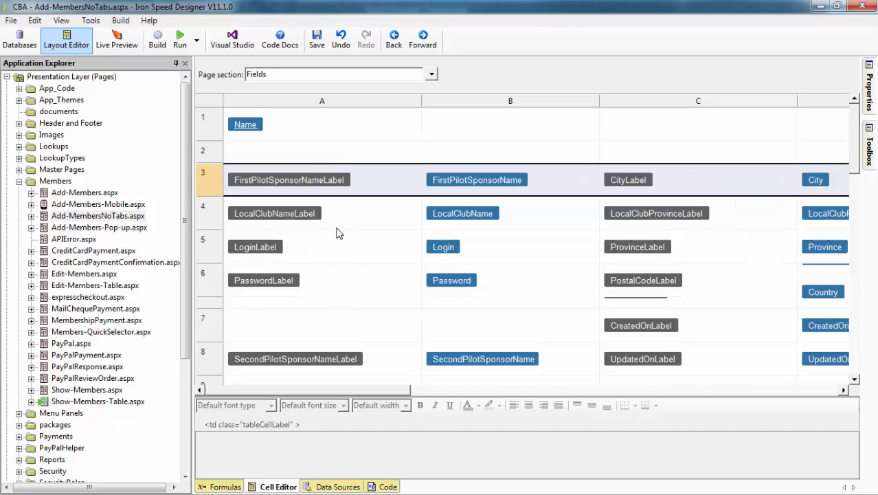
click(291, 147)
right_click(291, 147)
mouse_move(347, 243)
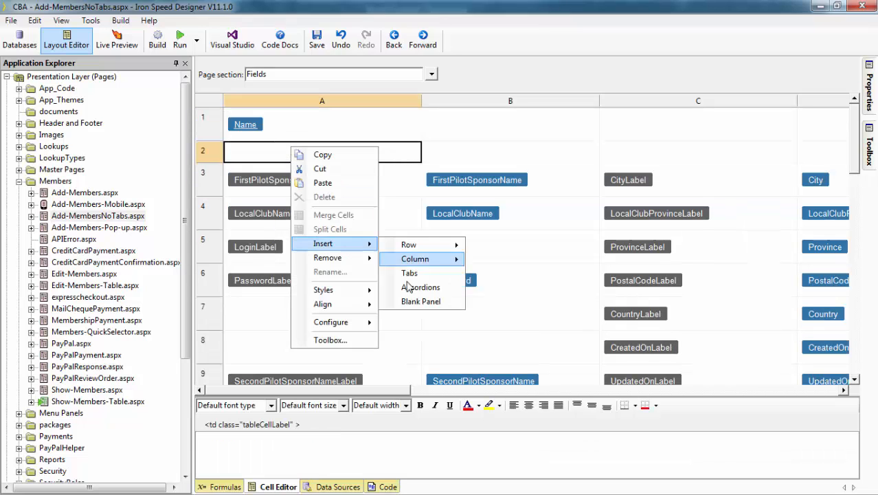
click(426, 300)
Rename the blank panel in the second row as SecurityPanel.
click(250, 158)
right_click(250, 158)
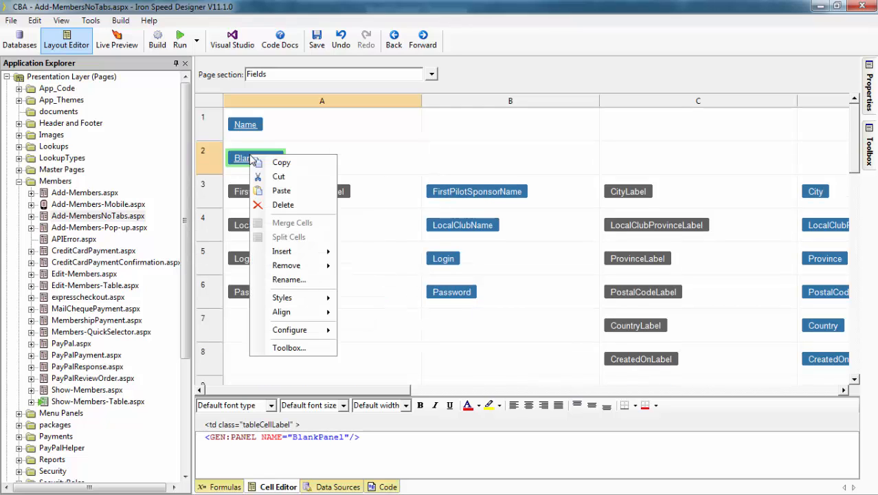
key(Escape)
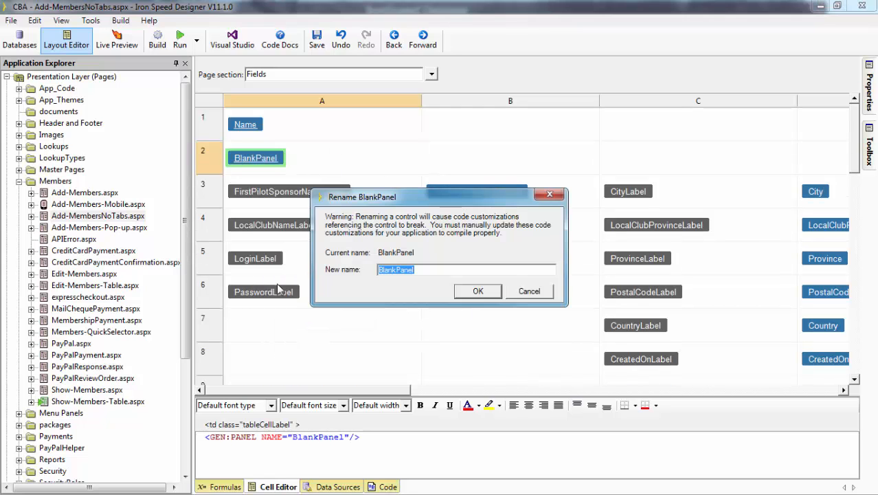
text(SecurityPabne)
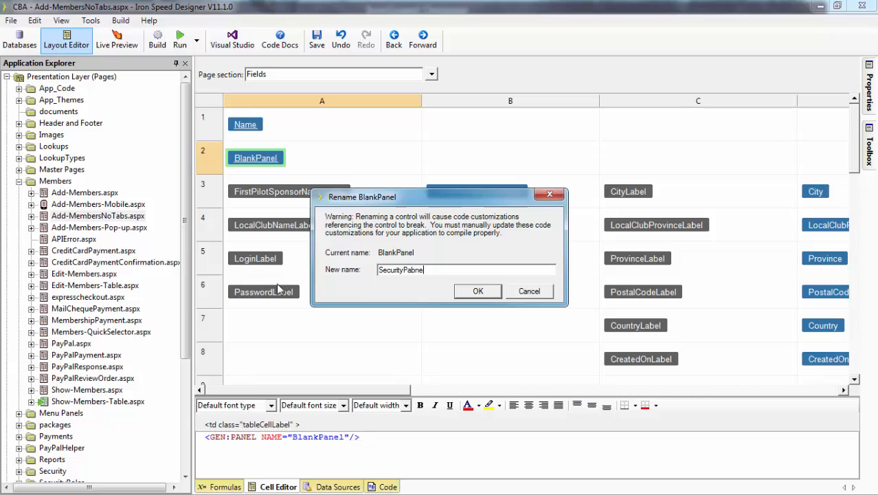
key(BackSpace)
key(BackSpace)
key(BackSpace)
text(nel)
key(Return)
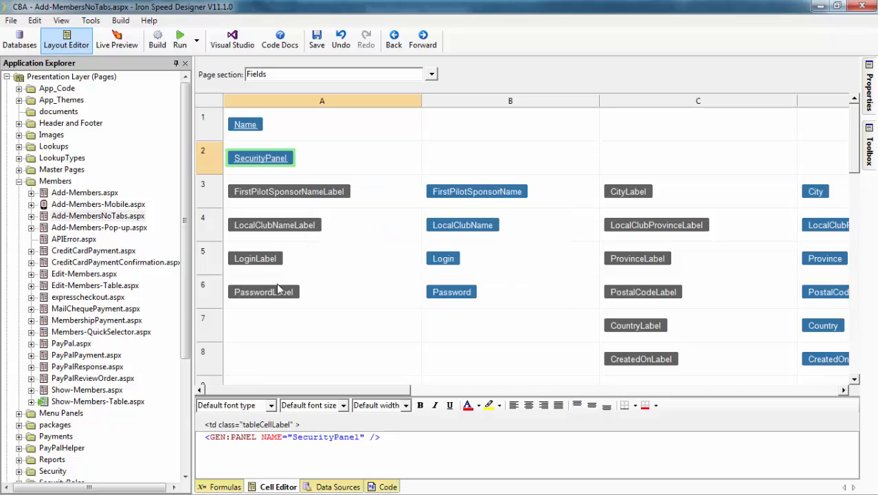
Move the Login and Password labels and fields into SecurityPanel by cutting and pasting, and return to the Fields section.
click(309, 265)
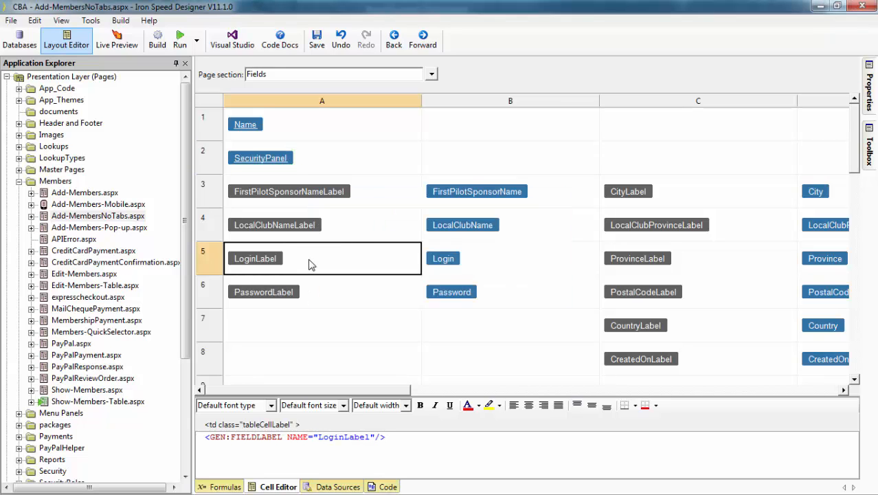
shift+click(545, 294)
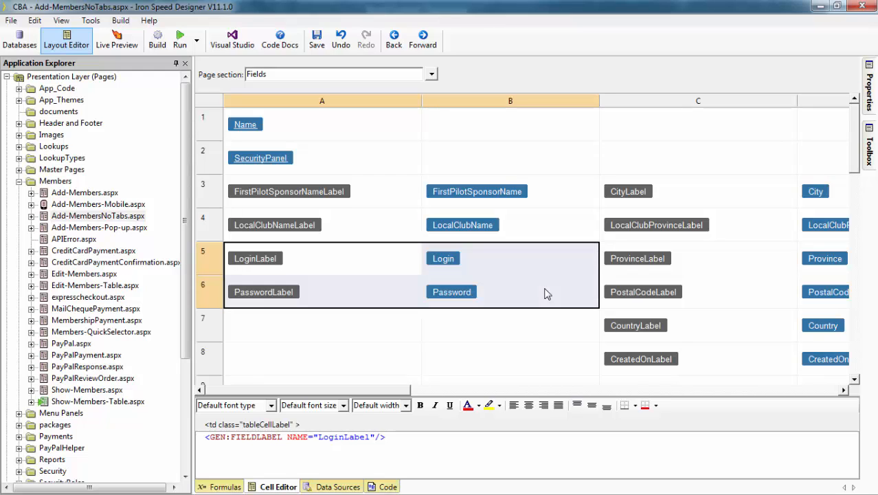
right_click(544, 293)
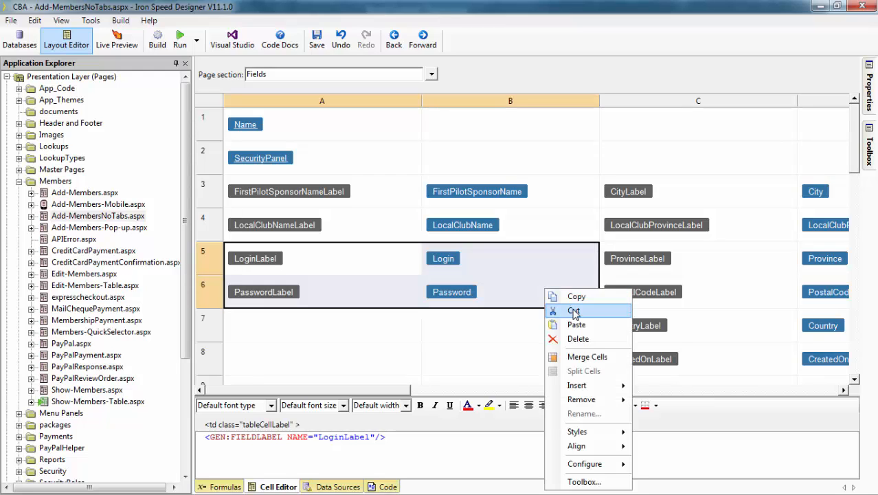
click(570, 308)
double_click(247, 161)
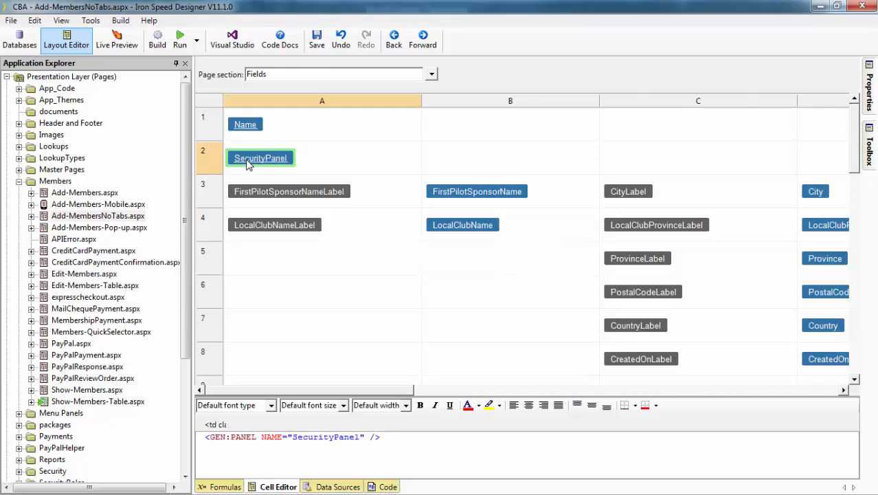
key(ctrl+v)
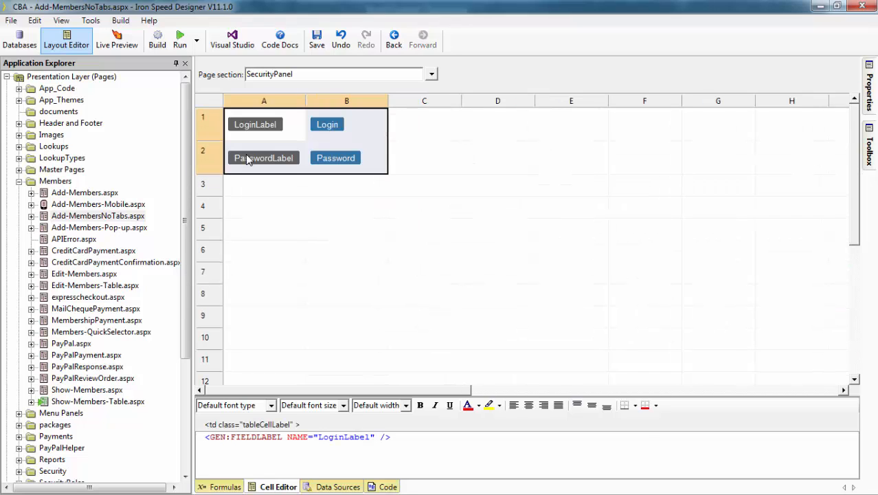
click(405, 52)
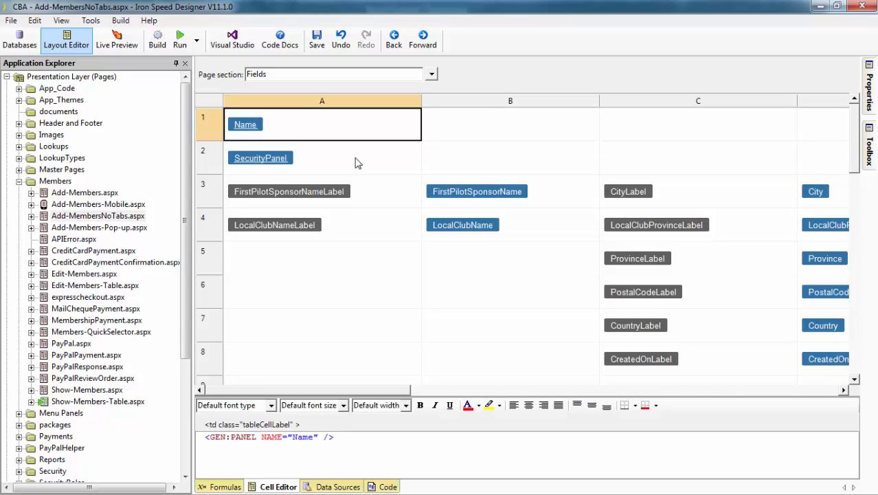
Insert an empty row directly below SecurityPanel and add a blank panel in its column A cell.
click(204, 193)
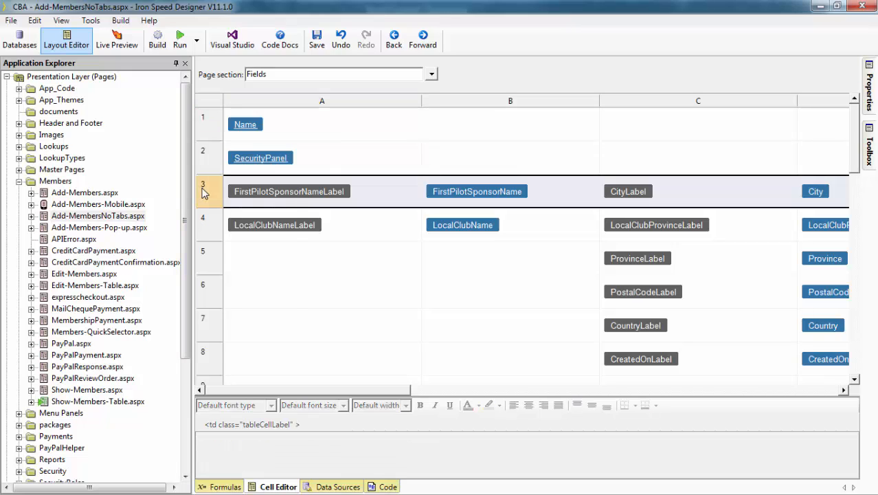
right_click(201, 190)
mouse_move(282, 257)
click(324, 259)
right_click(296, 184)
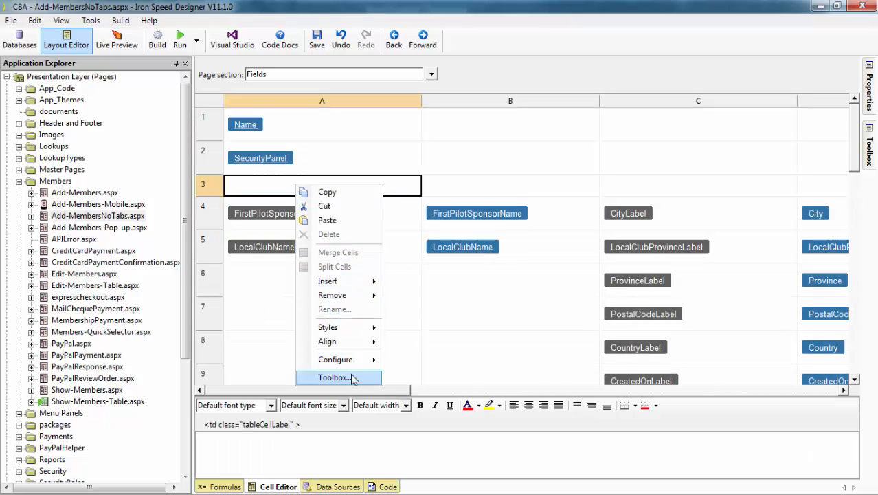
mouse_move(363, 281)
click(425, 339)
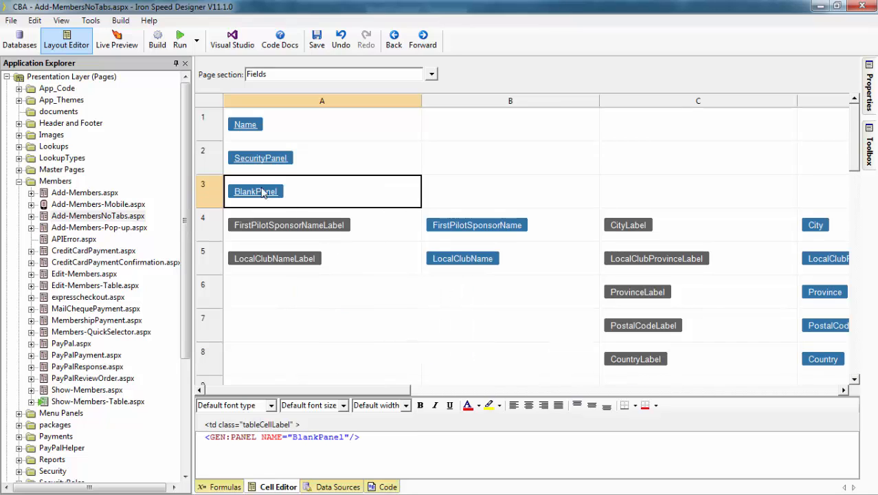
Rename the blank panel in the third row as AddressPanel.
right_click(255, 193)
click(298, 310)
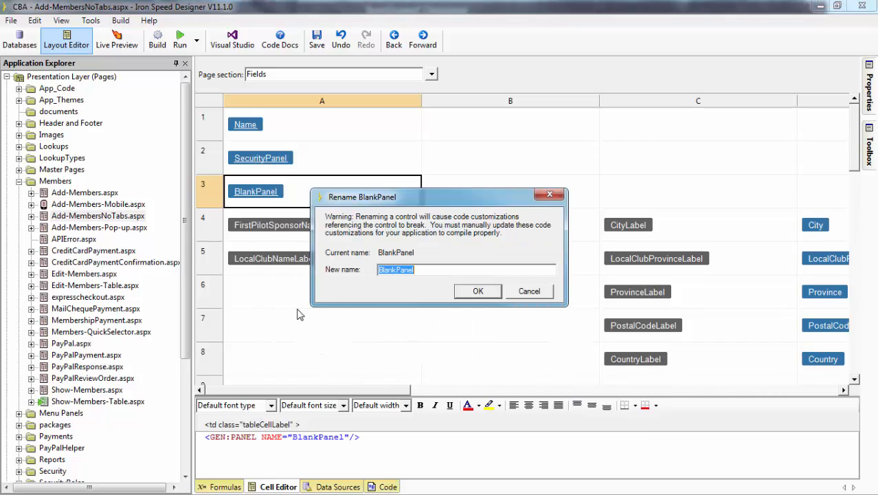
text(AddressPanel)
key(Return)
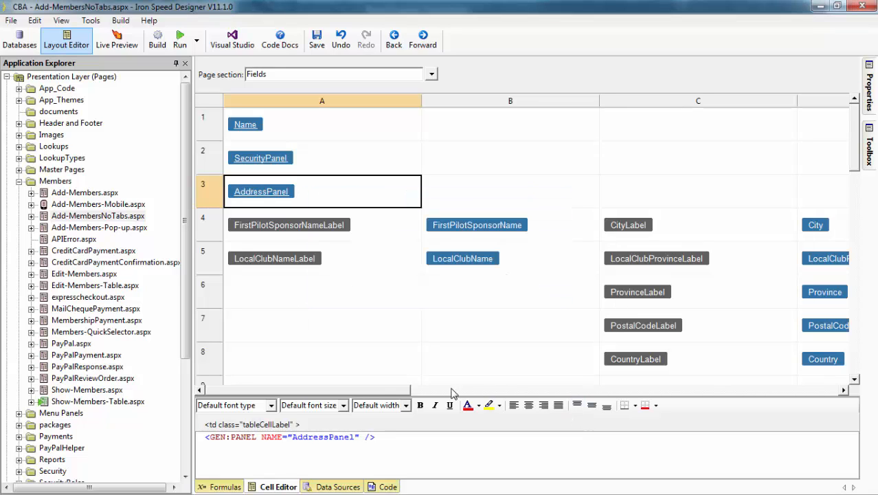
Move the City label and field from row 4 into the first row of AddressPanel by cutting and pasting.
drag(387, 396, 407, 396)
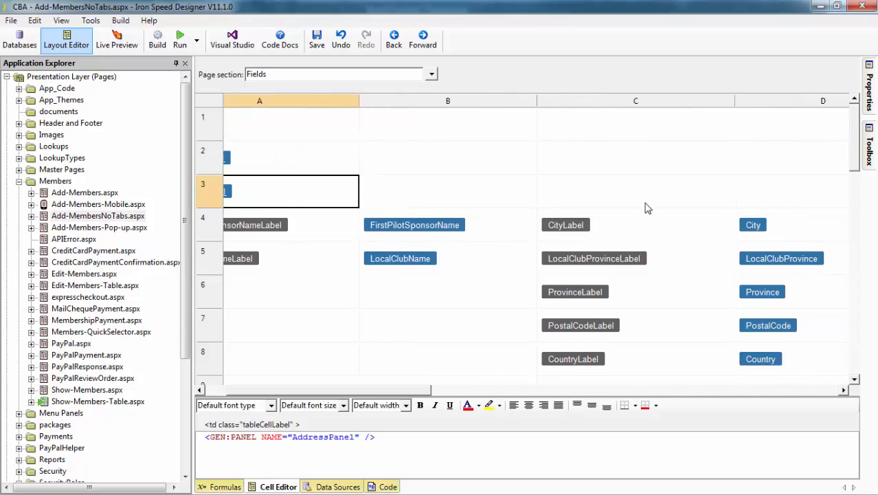
click(626, 234)
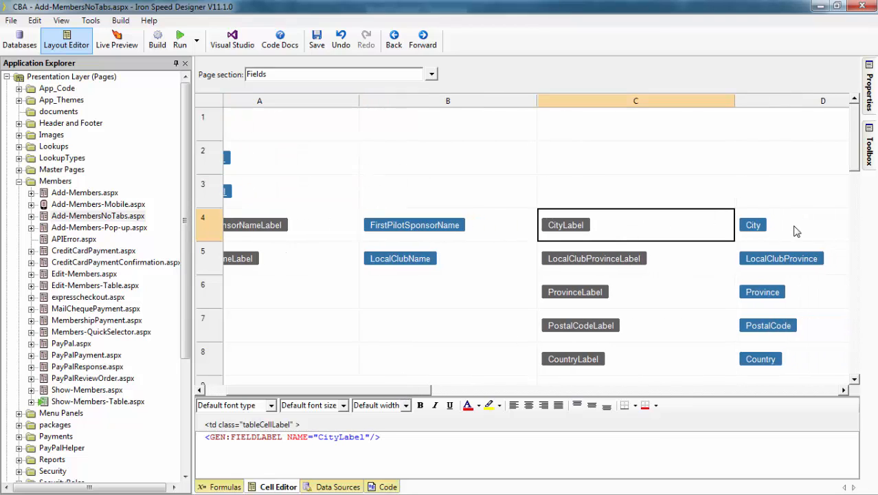
shift+click(750, 244)
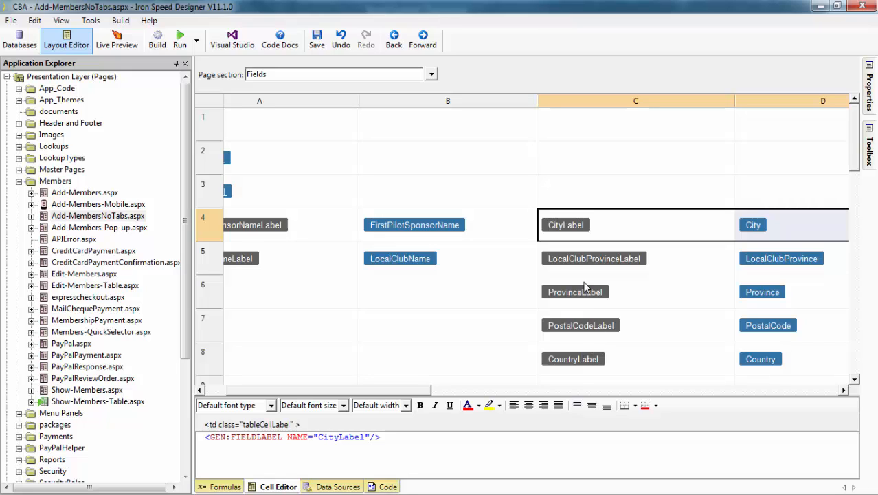
right_click(681, 228)
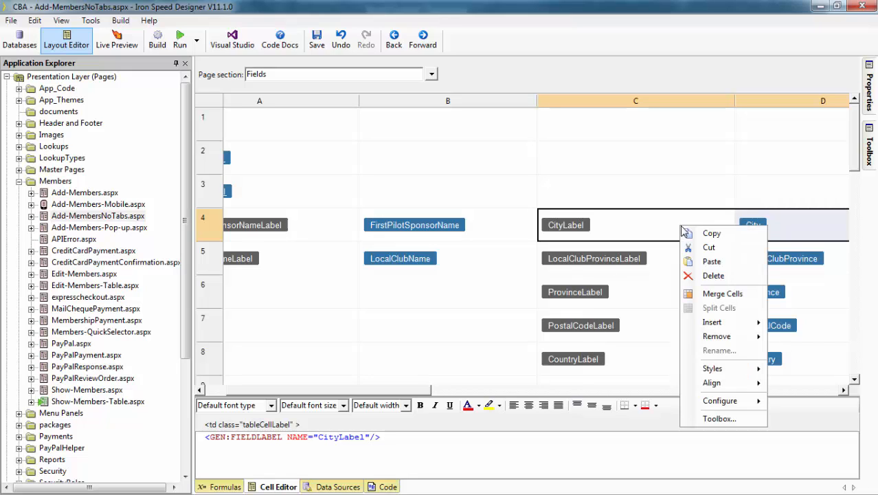
click(709, 246)
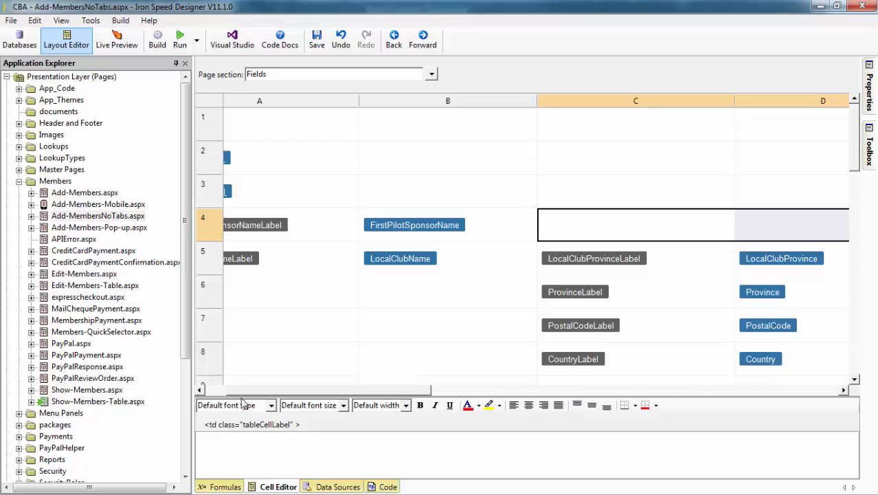
click(218, 390)
click(261, 199)
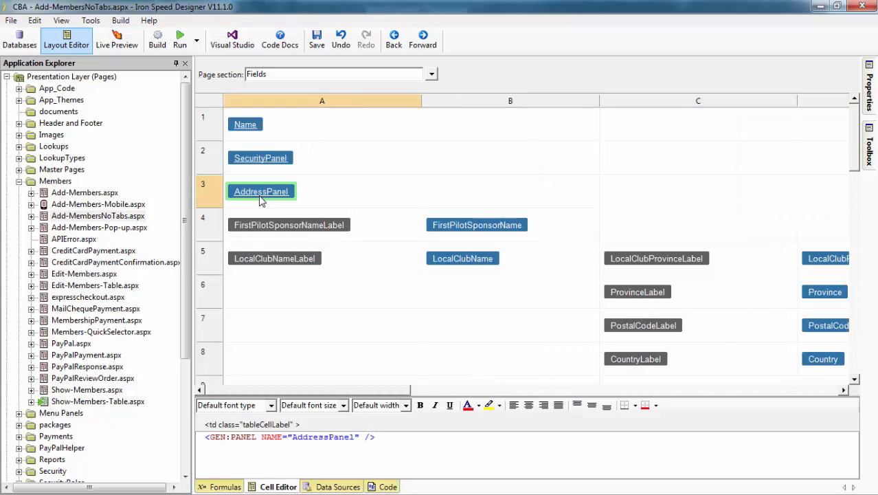
double_click(261, 193)
click(259, 121)
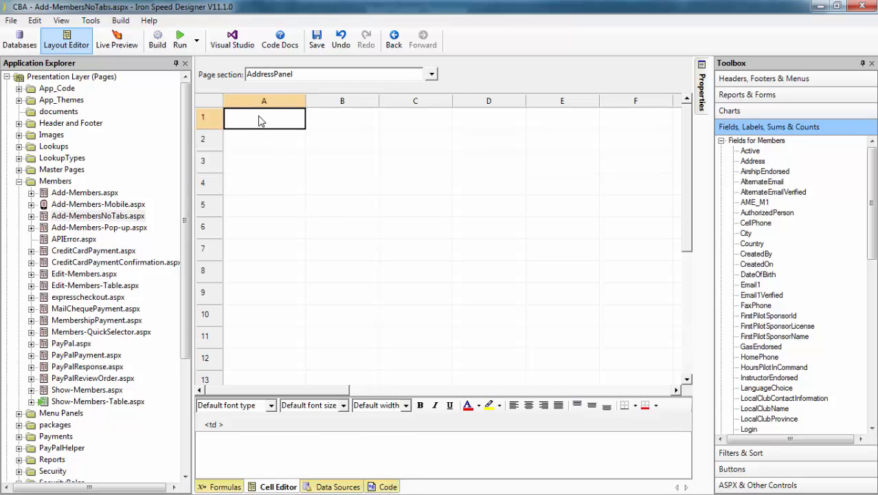
Insert an empty row above the City row in AddressPanel and return to the Fields section.
right_click(210, 126)
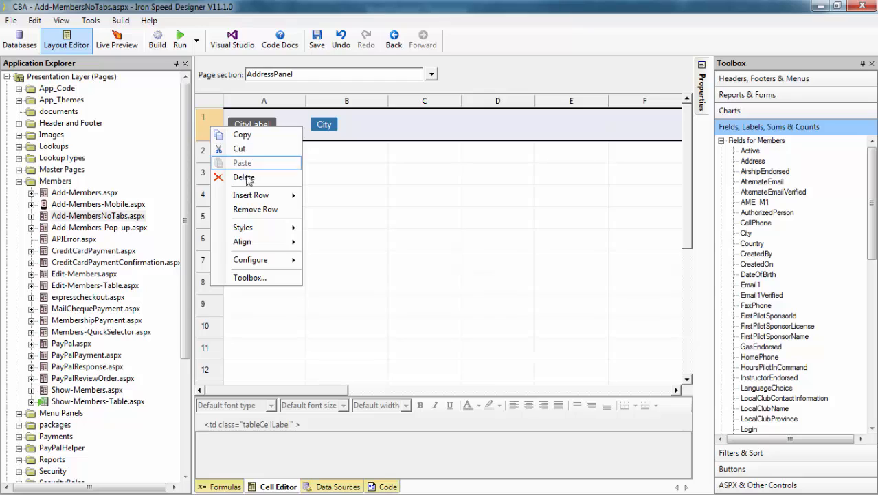
mouse_move(275, 195)
click(335, 195)
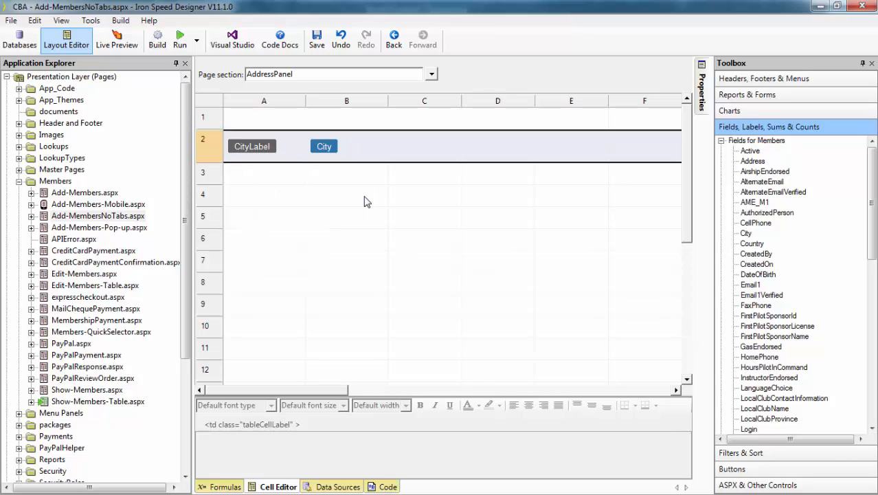
click(393, 42)
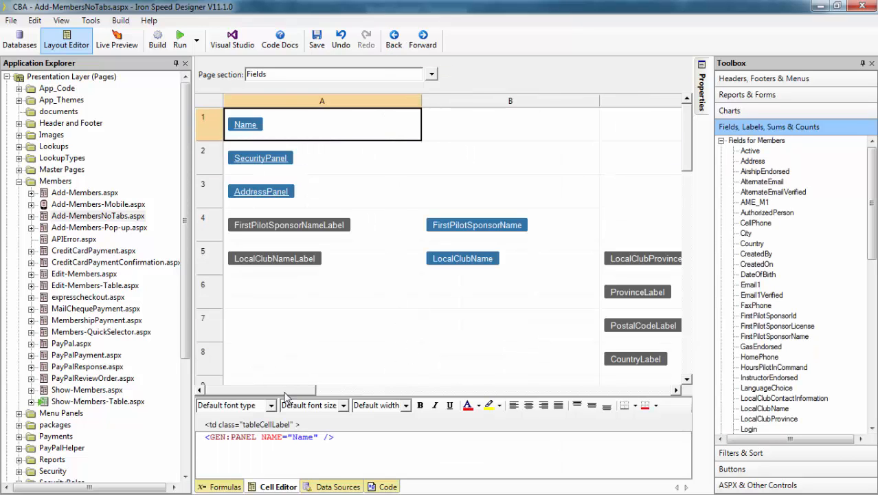
Close the Toolbox and cut the Address label and field from row 31 of the Fields section.
mouse_move(284, 392)
mouse_down()
mouse_move(398, 386)
mouse_move(278, 393)
mouse_up()
scroll(575, 294, down, 3)
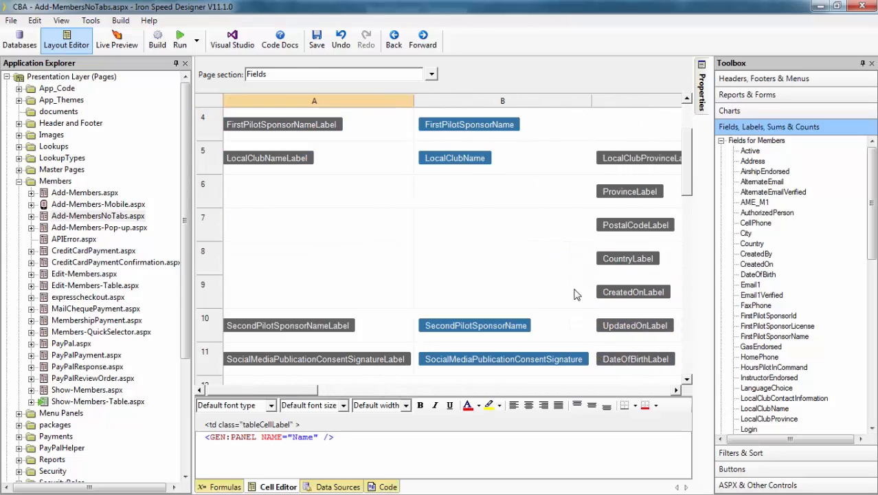
click(863, 63)
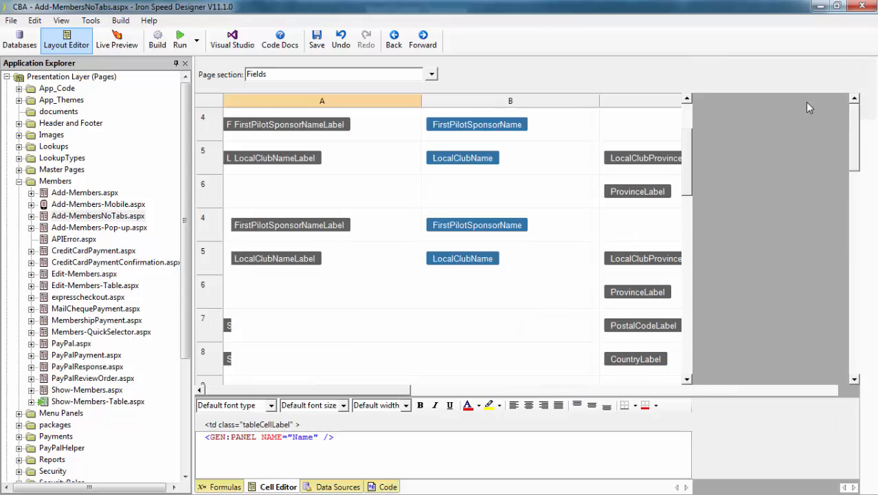
scroll(702, 249, down, 2)
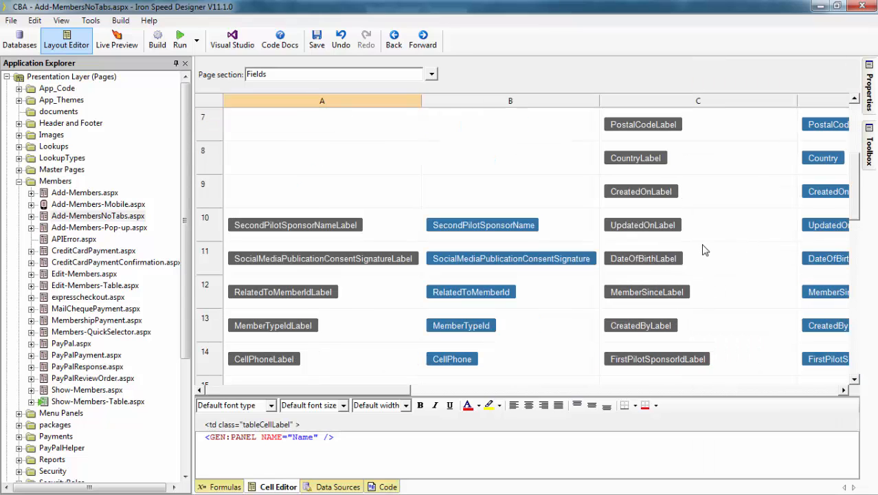
scroll(702, 249, down, 1)
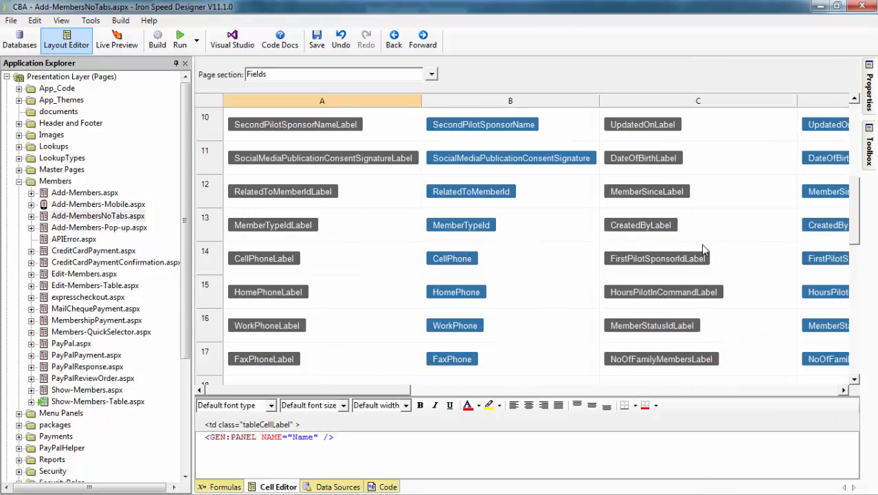
scroll(701, 248, down, 5)
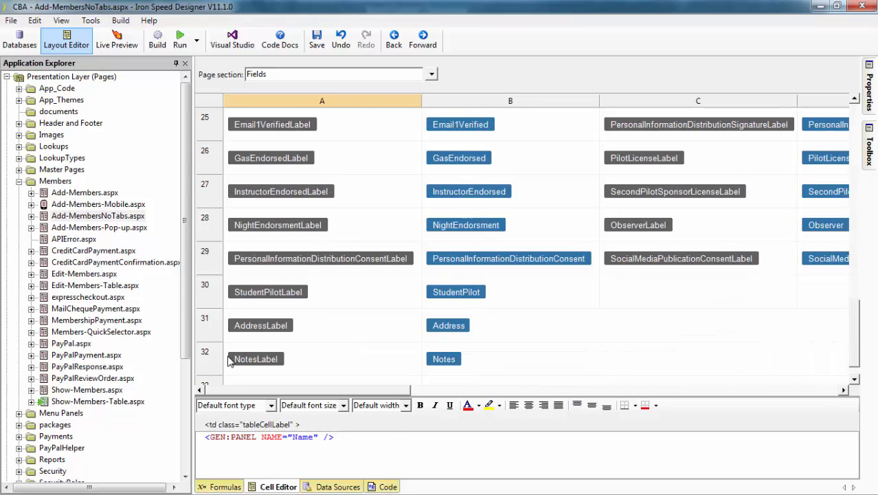
click(326, 326)
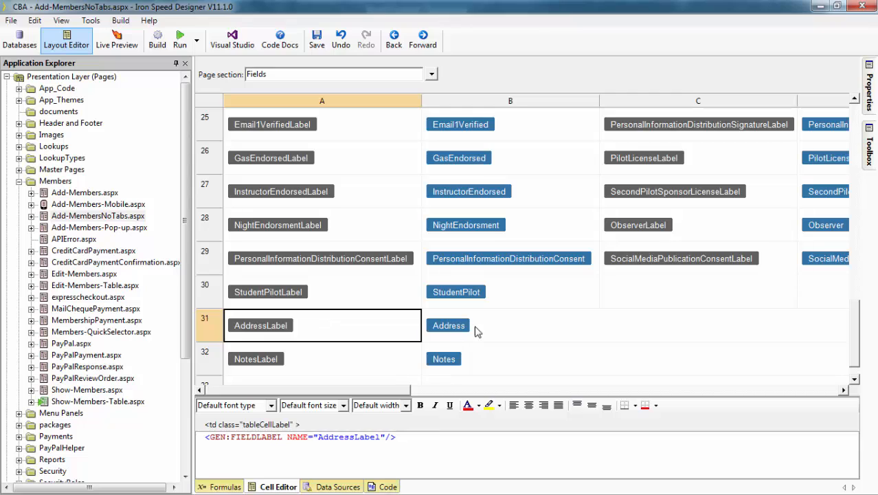
shift+click(498, 325)
right_click(495, 319)
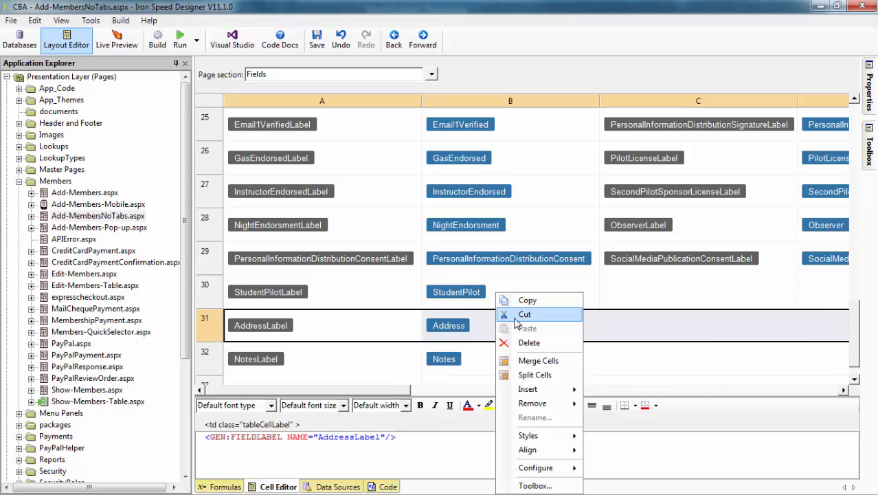
click(515, 314)
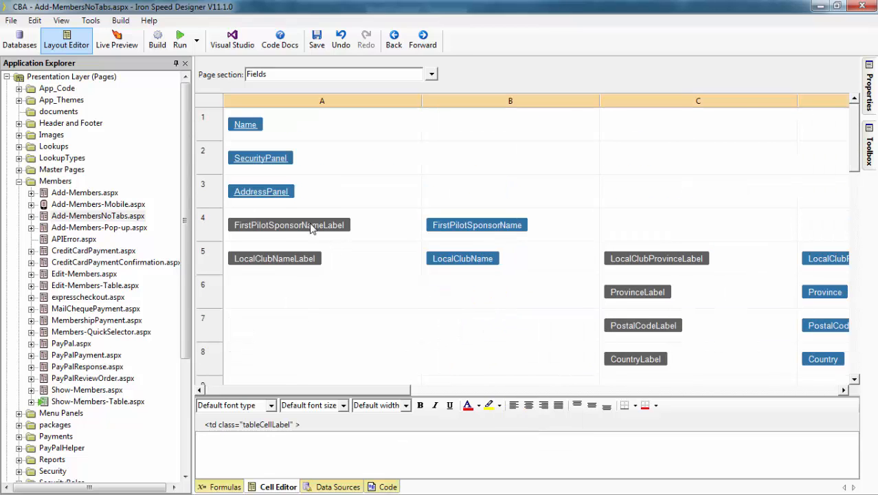
Paste the Address label and field into the empty first row of AddressPanel and return to the Fields section.
click(271, 194)
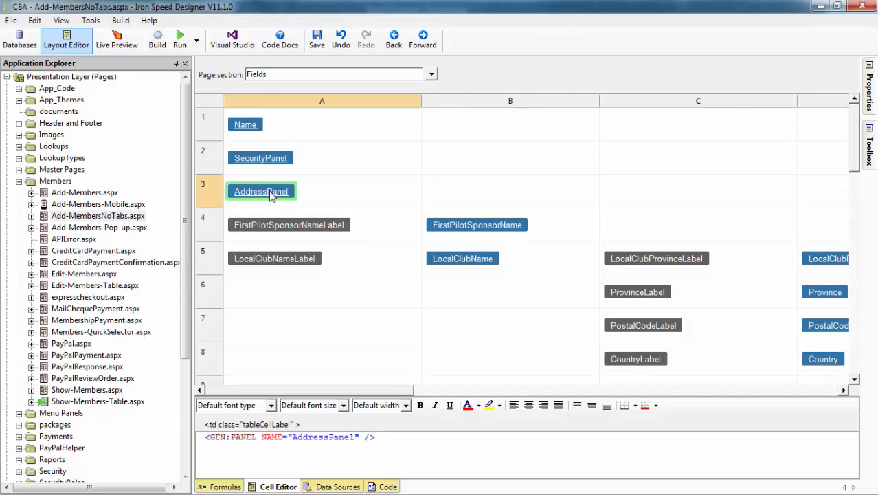
double_click(271, 194)
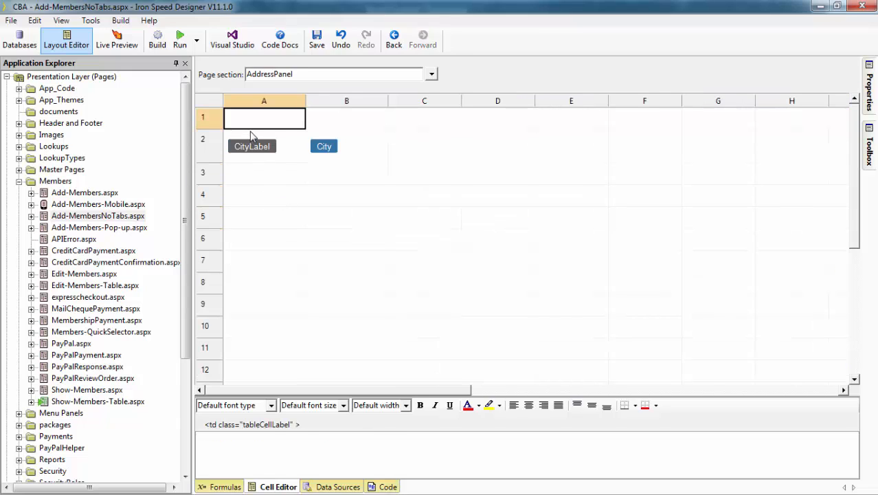
key(ctrl+v)
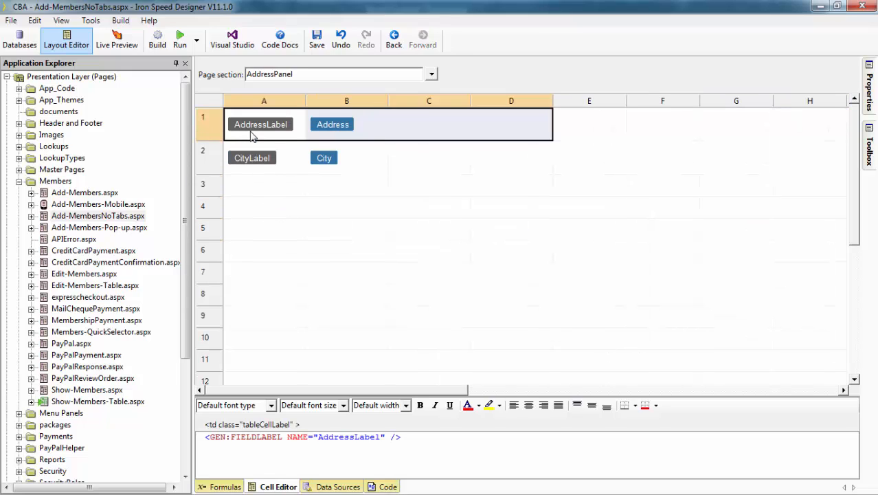
click(393, 45)
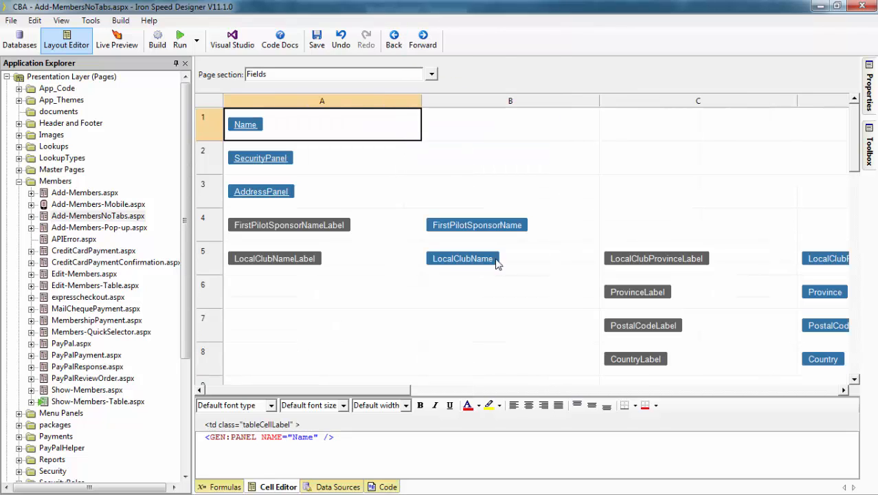
Move the Province, PostalCode and Country labels and fields into AddressPanel below the City row, and return to the Fields section.
click(693, 290)
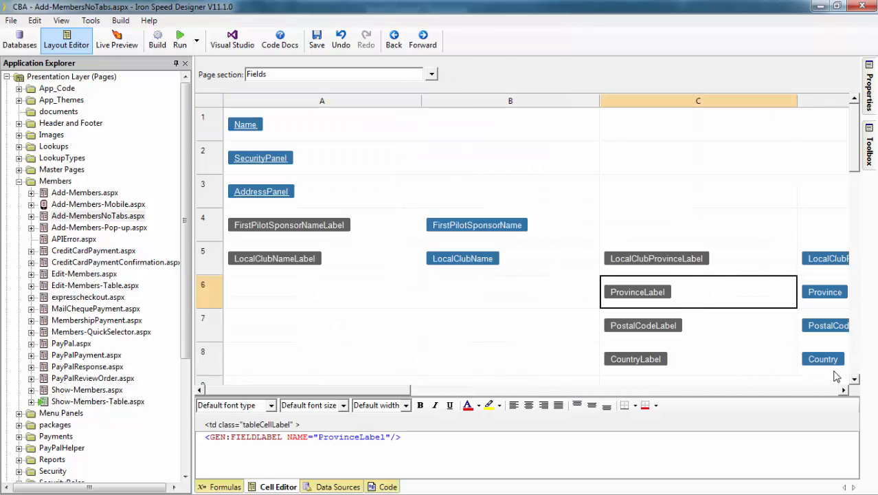
shift+click(835, 375)
right_click(708, 317)
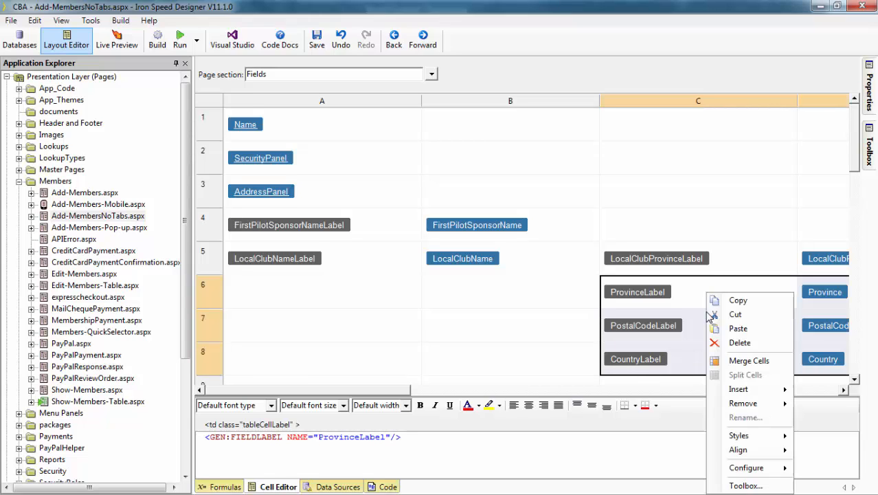
click(734, 314)
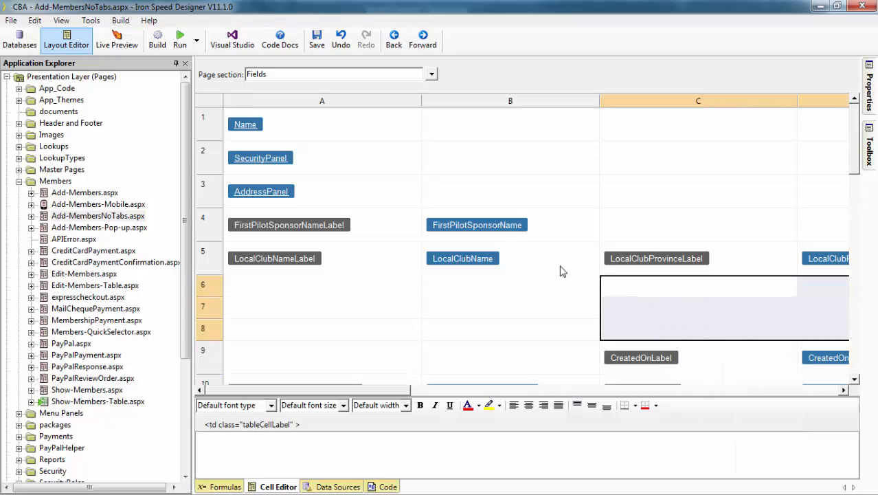
click(397, 48)
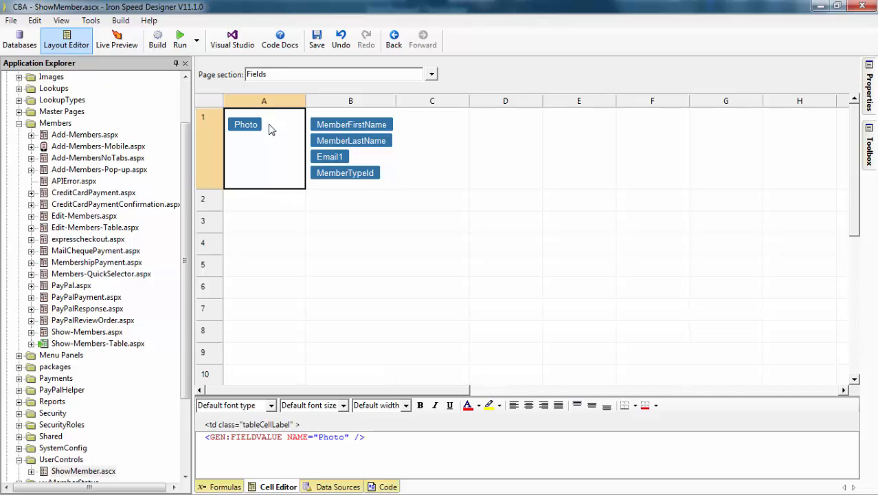
click(394, 54)
click(254, 197)
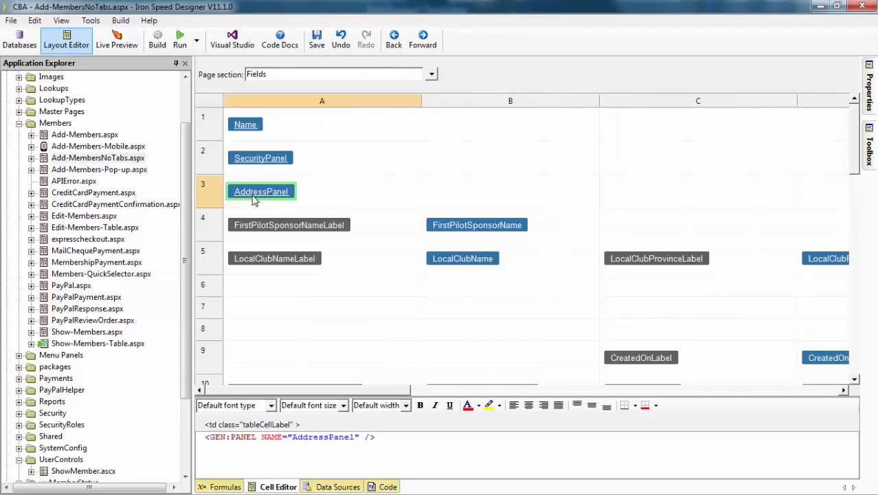
double_click(254, 197)
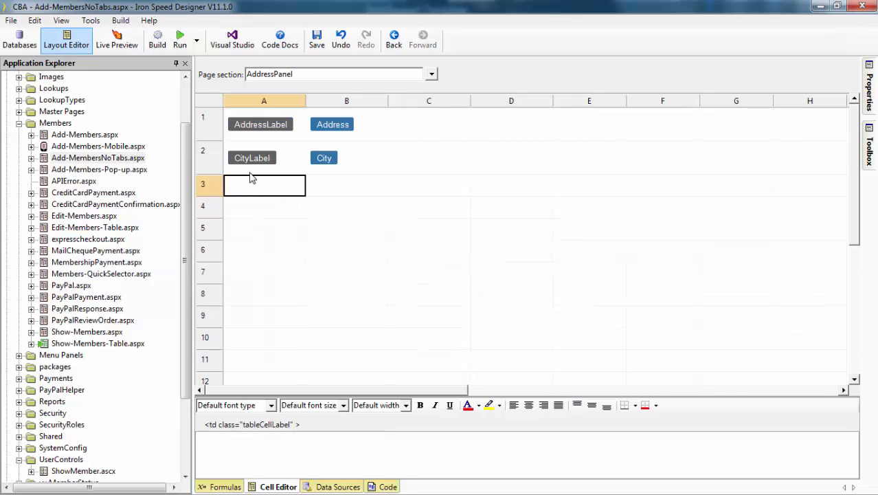
key(ctrl+v)
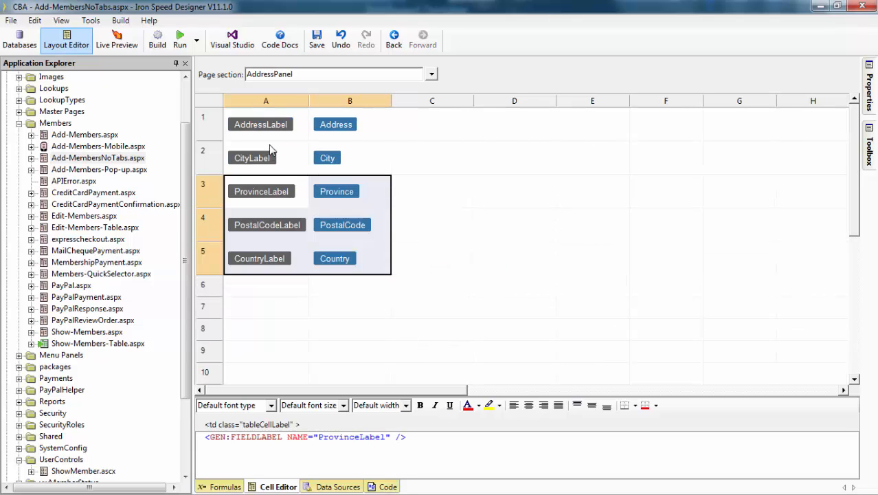
click(389, 38)
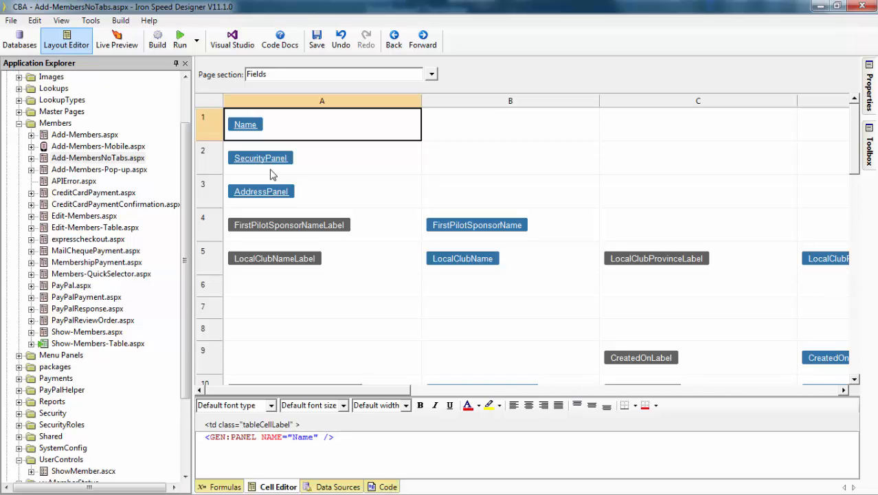
Insert tabs around the Name panel and around SecurityPanel, and select the AddressPanel cell.
right_click(330, 127)
mouse_move(400, 219)
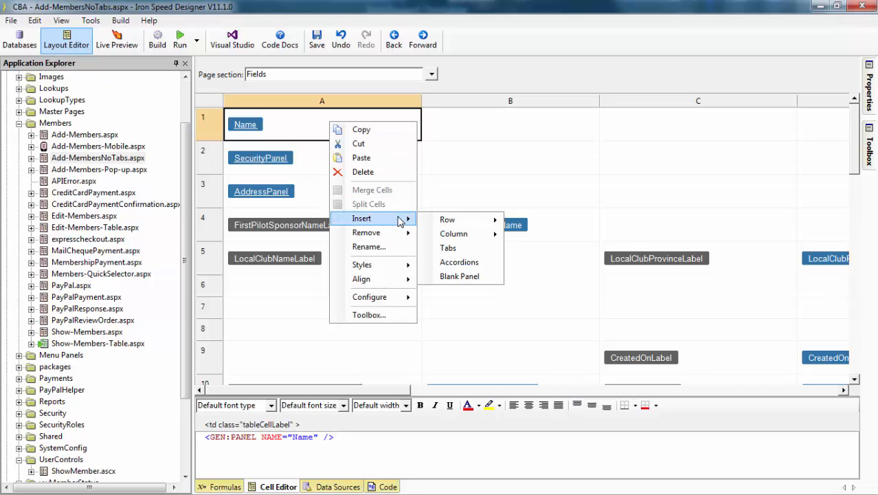
click(448, 248)
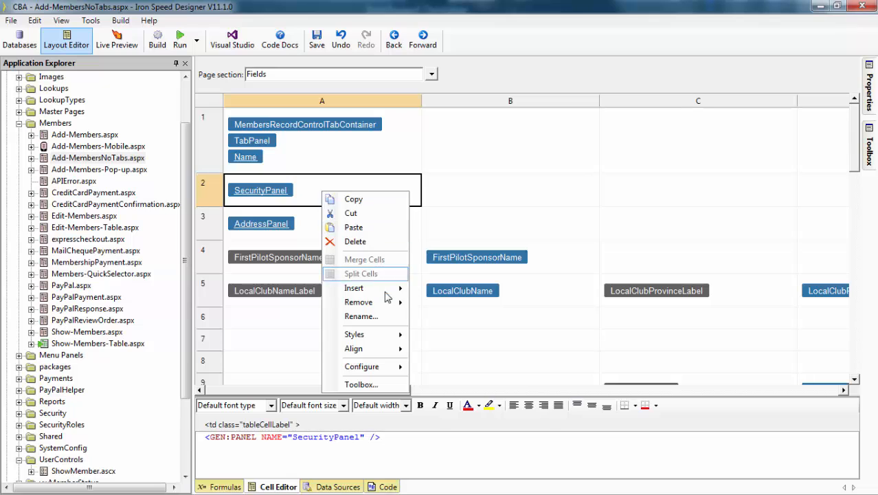
mouse_move(385, 290)
click(437, 318)
click(329, 256)
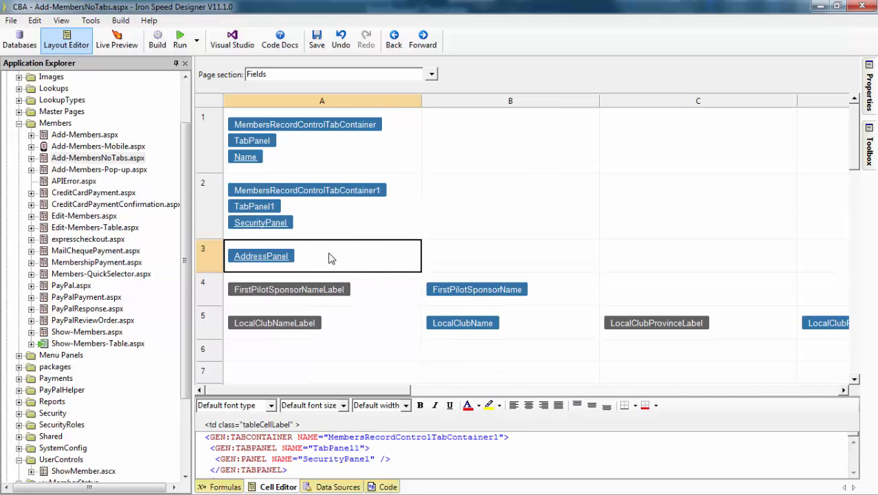
Insert tabs around AddressPanel in row 3 of the Fields section.
right_click(329, 254)
mouse_move(401, 349)
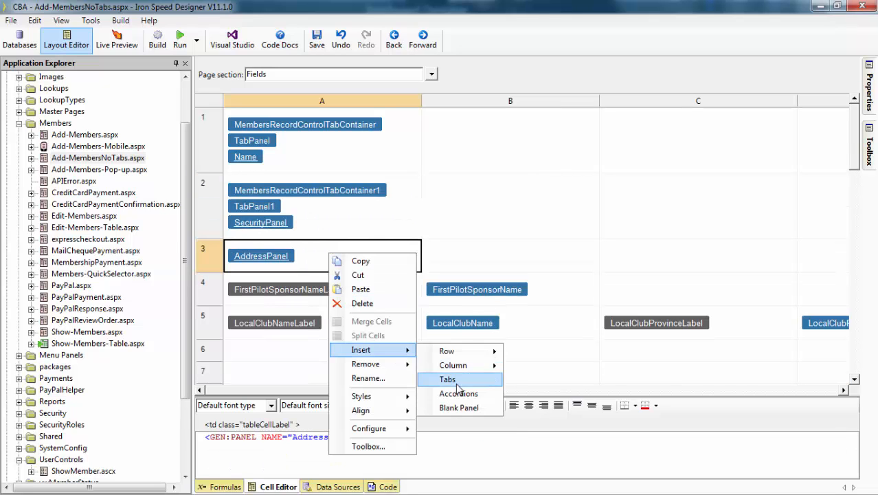
click(447, 379)
Open the properties of the TabPanel that holds the Name panel and keep the Properties pane pinned open.
click(255, 143)
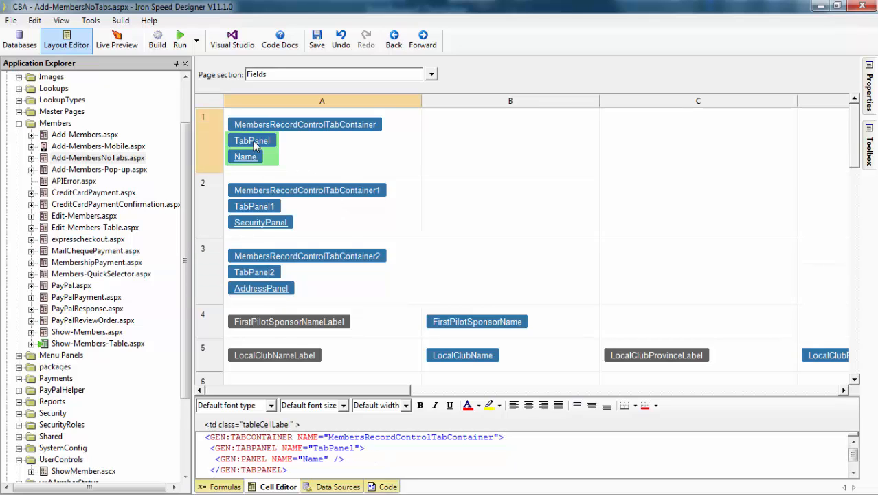
right_click(255, 144)
mouse_move(335, 317)
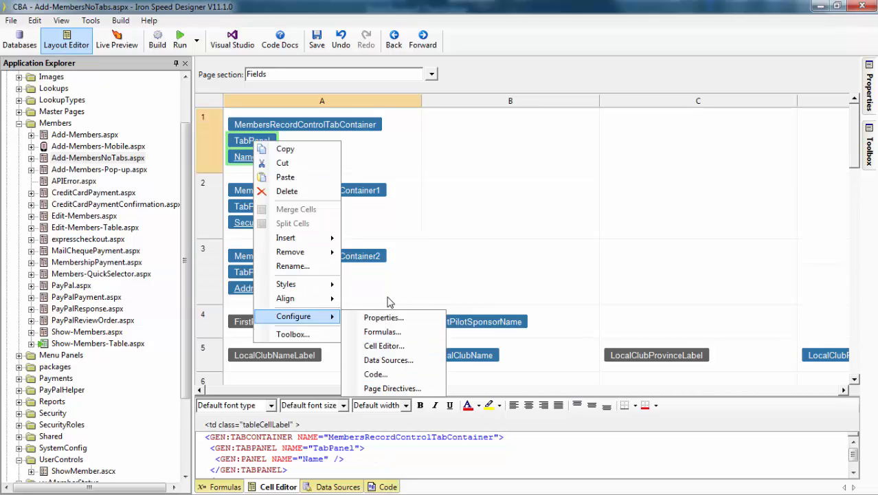
click(382, 318)
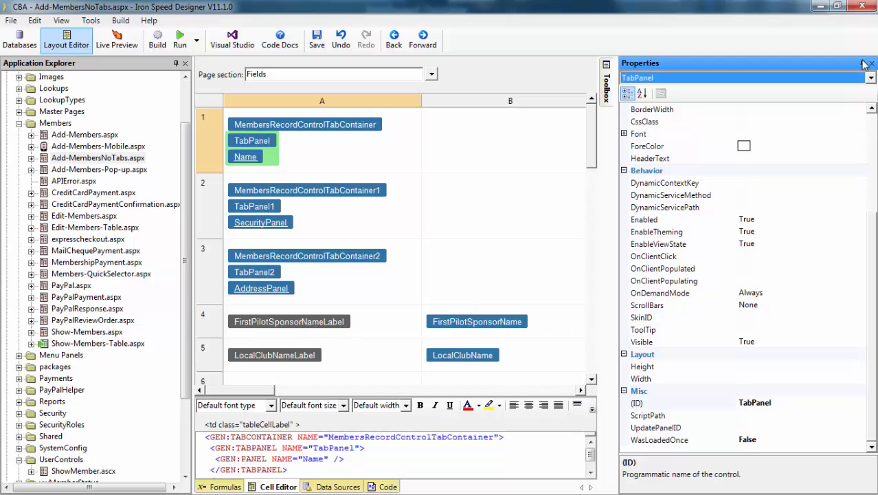
click(869, 63)
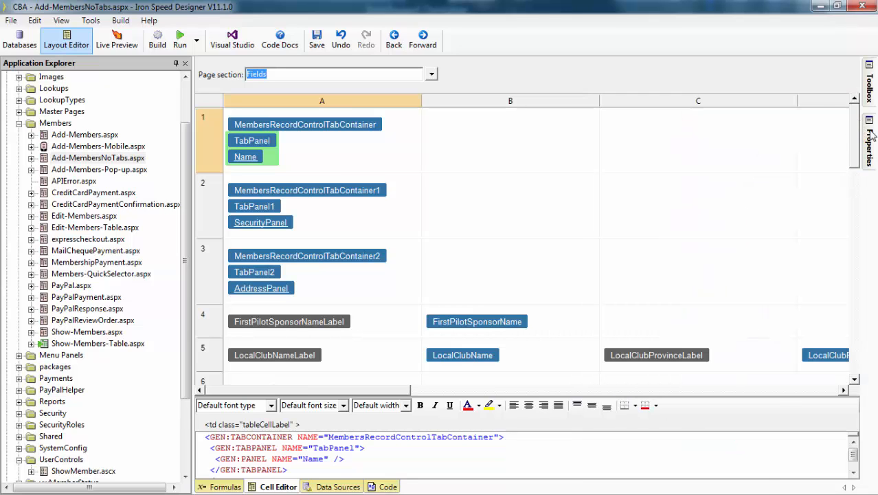
mouse_move(870, 136)
click(842, 65)
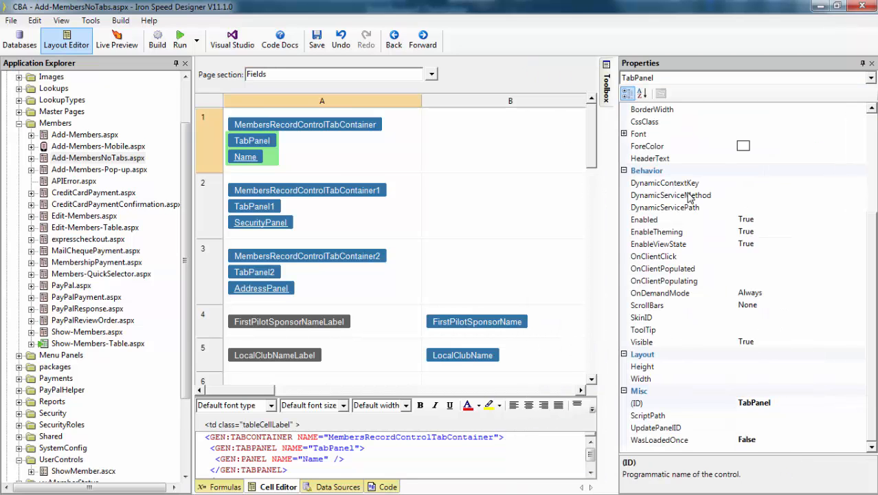
Set the title of the TabPanel that holds the Name panel to Name.
click(254, 141)
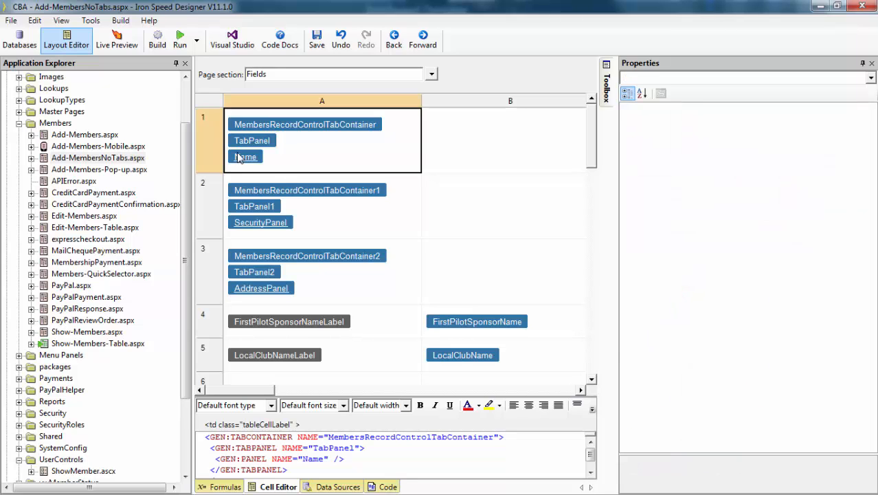
click(246, 139)
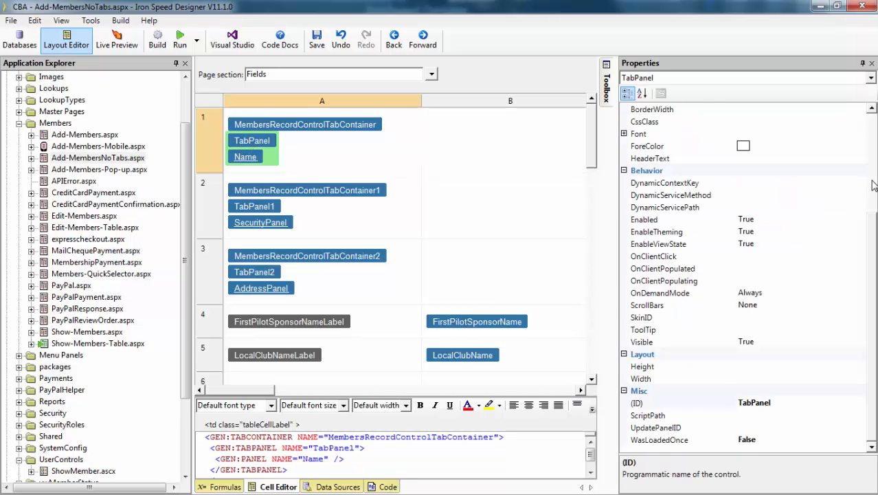
scroll(872, 185, up, 4)
click(778, 158)
drag(814, 159, 688, 165)
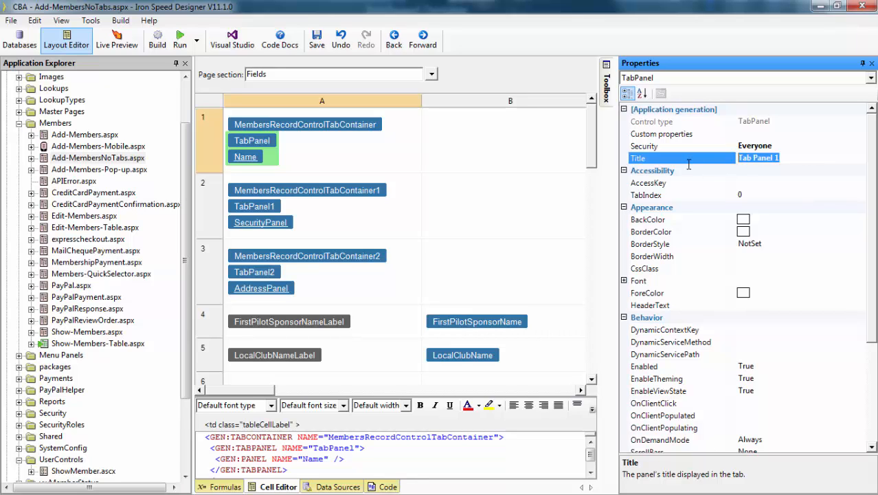
text(Name)
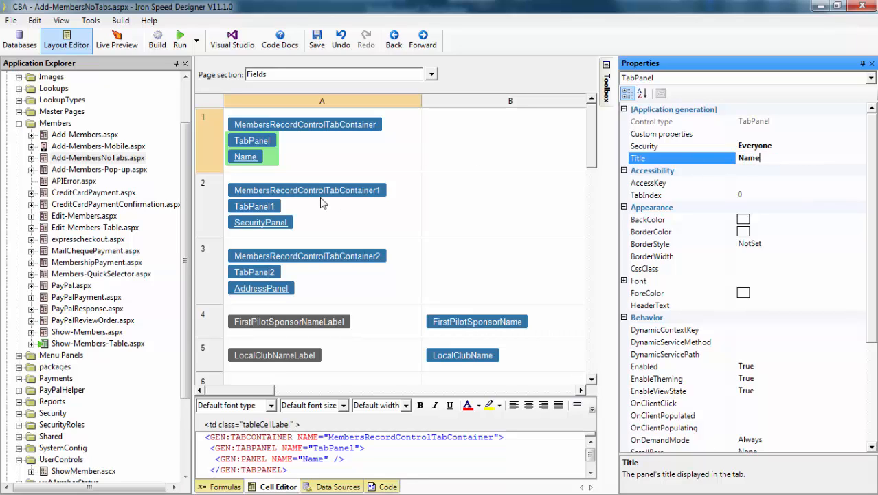
Set the title of TabPanel1 to Security and the title of TabPanel2 to Address.
click(258, 207)
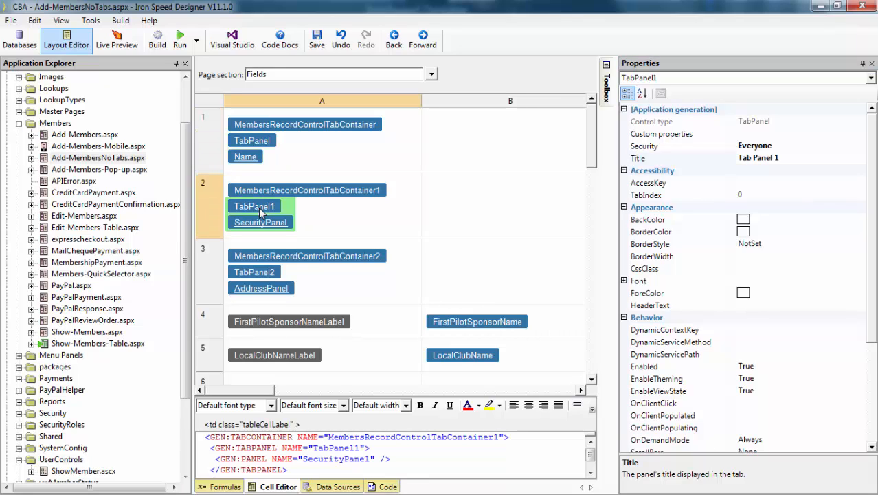
click(790, 158)
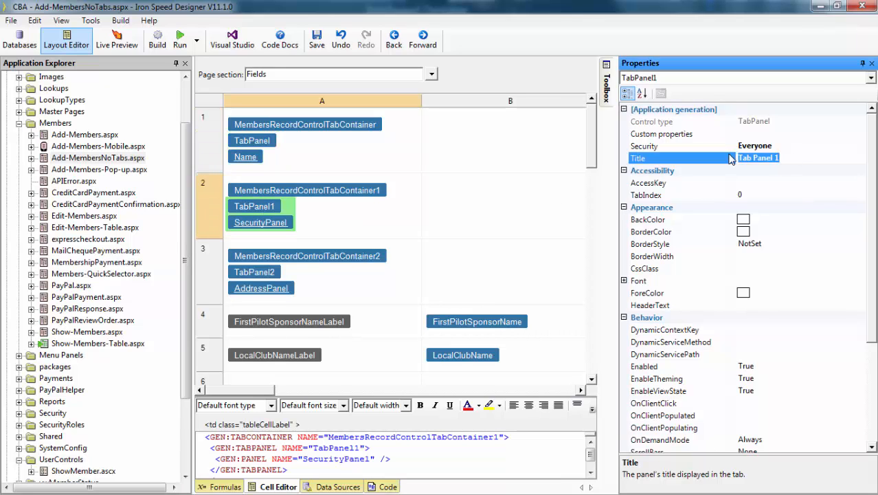
text(Security)
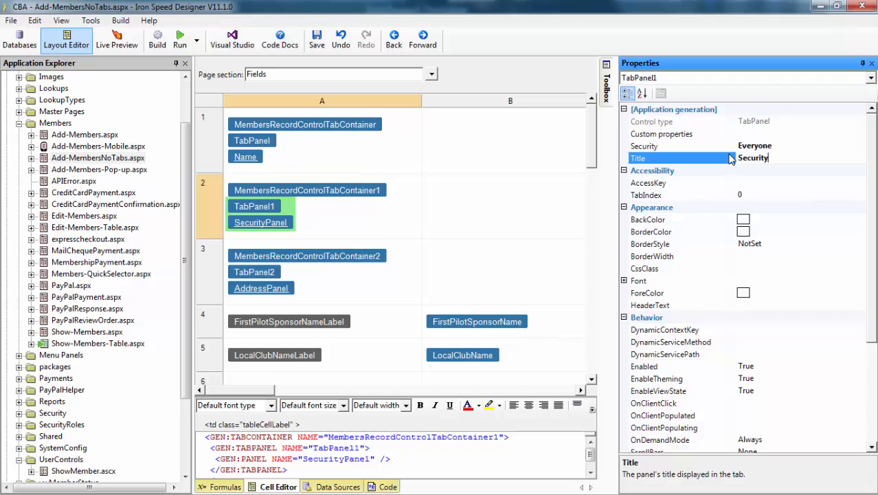
click(275, 275)
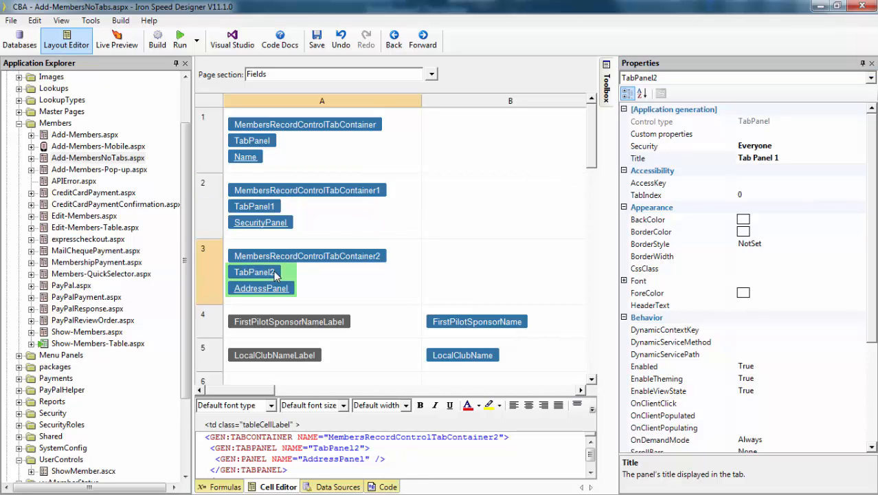
click(789, 158)
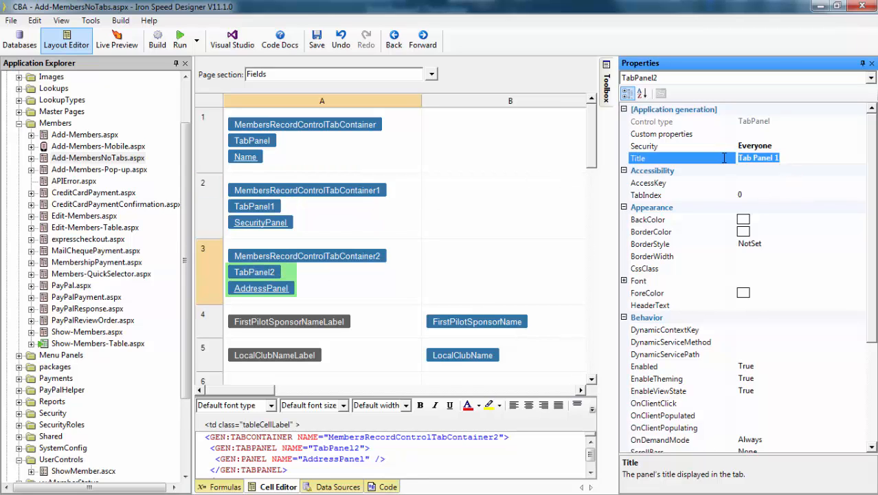
text(Address)
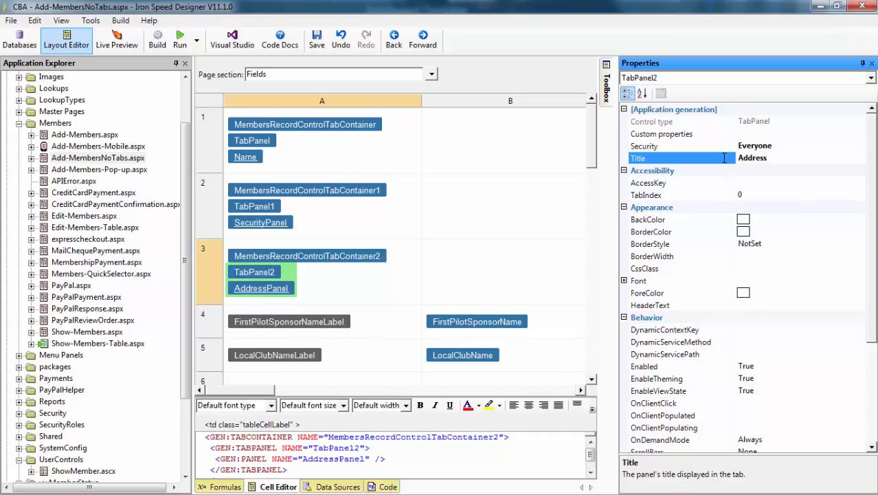
Preview the page live, examine how the tabs and the remaining fields are laid out, and return to the layout editor.
click(121, 43)
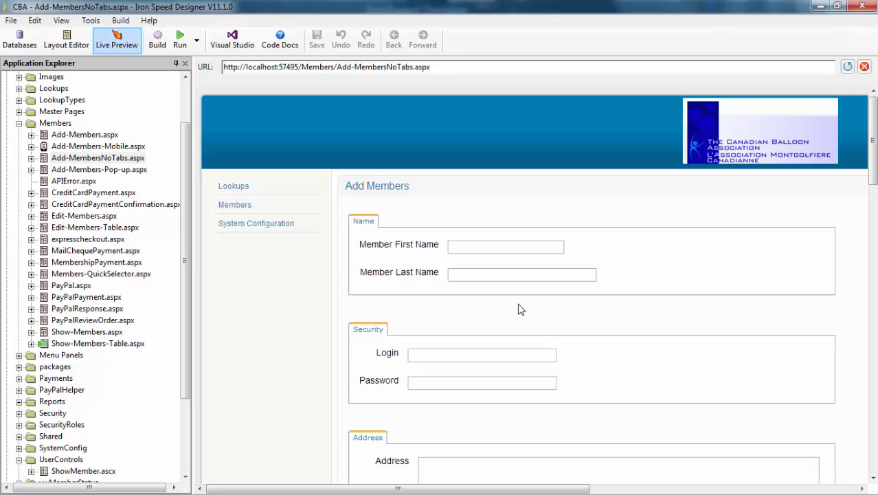
scroll(519, 309, down, 2)
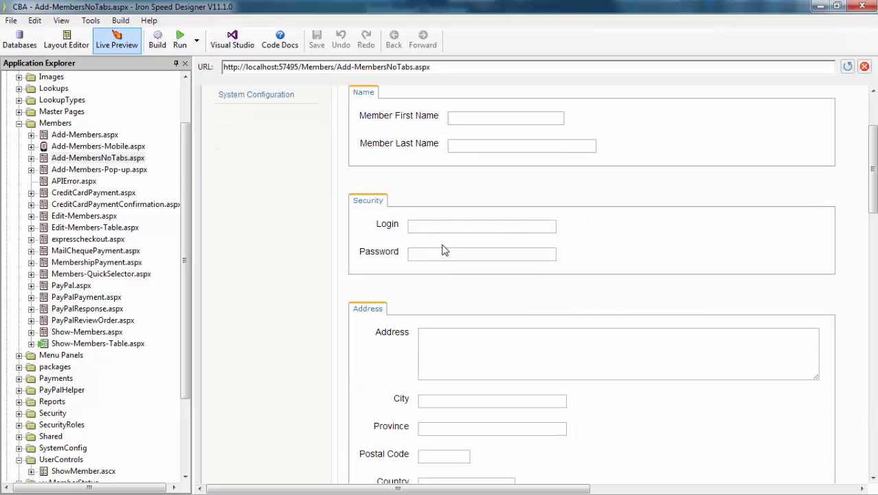
scroll(575, 301, down, 1)
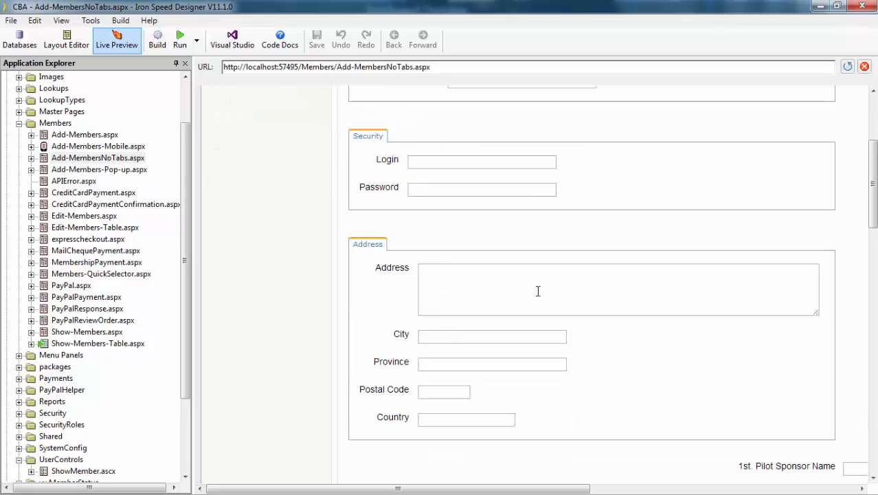
scroll(495, 368, down, 4)
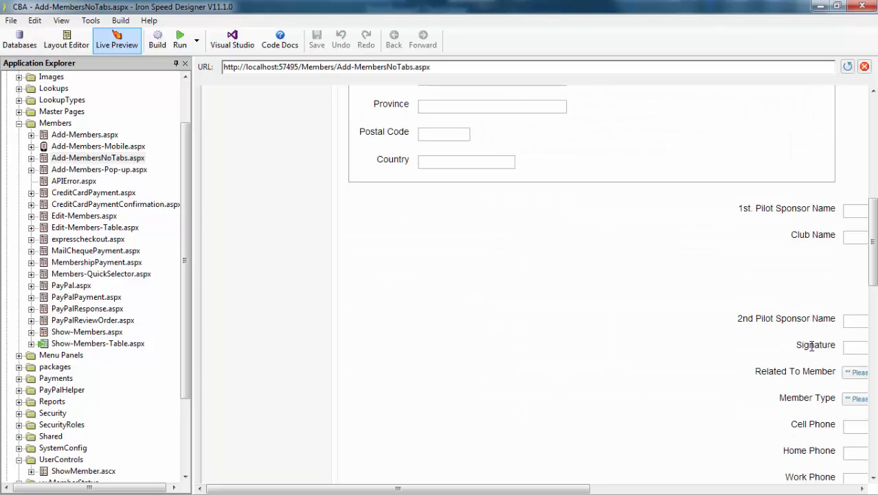
scroll(811, 345, down, 3)
scroll(816, 347, up, 10)
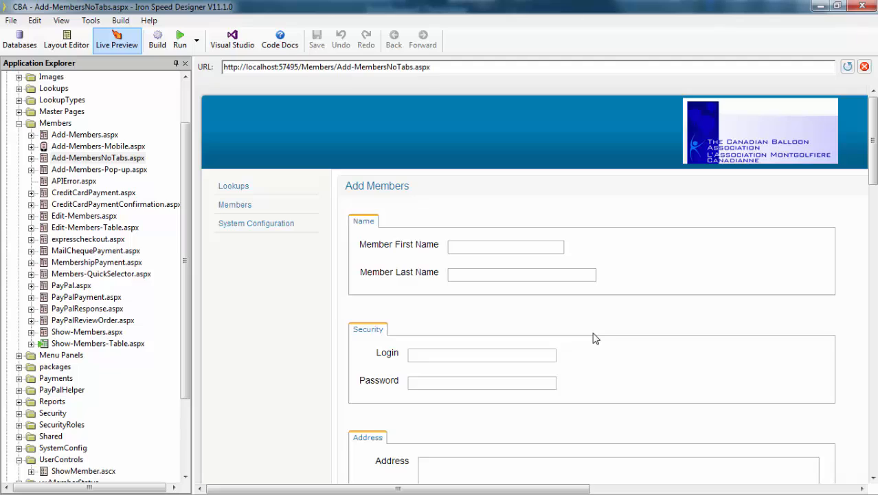
scroll(595, 337, down, 1)
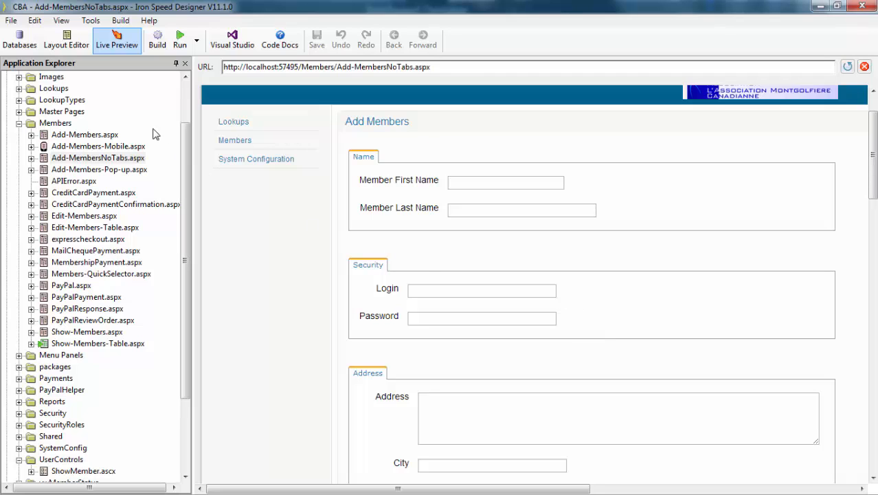
click(69, 43)
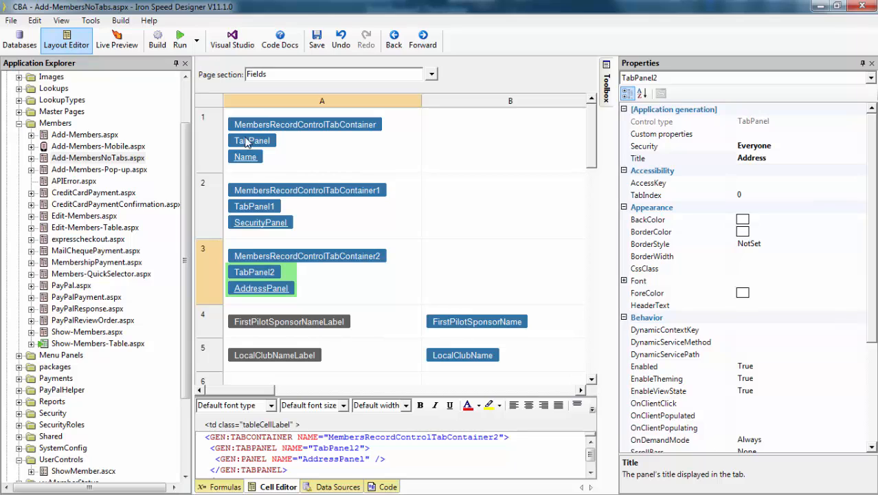
Remove the tabs around the Name panel in row 1 of the Fields section.
click(341, 166)
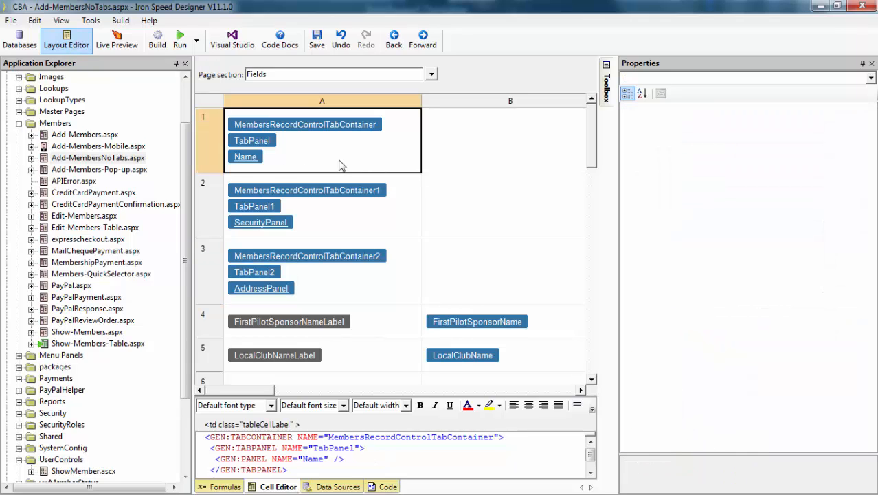
right_click(341, 165)
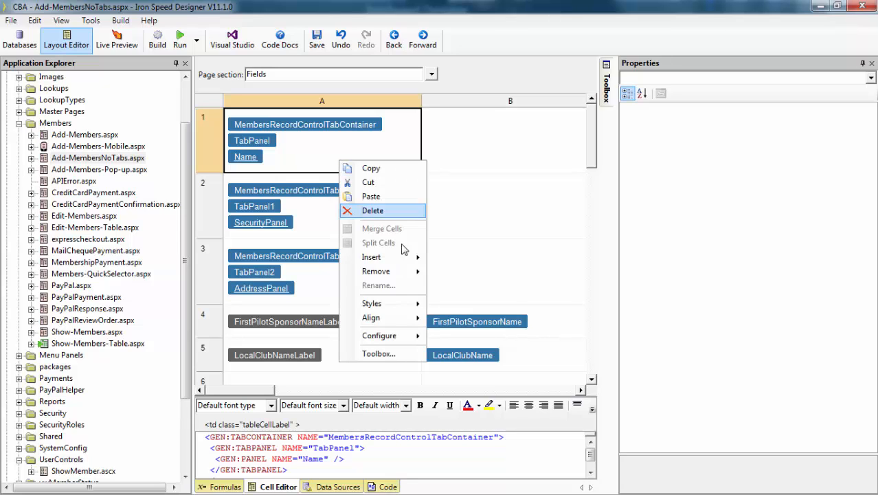
mouse_move(388, 271)
click(457, 300)
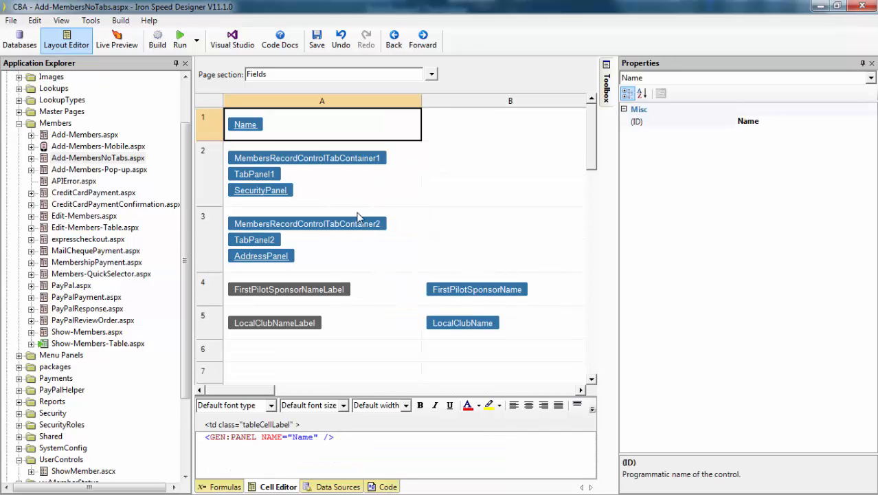
Remove the tabs around SecurityPanel in row 2 and around AddressPanel in row 3.
click(343, 190)
right_click(341, 187)
mouse_move(385, 297)
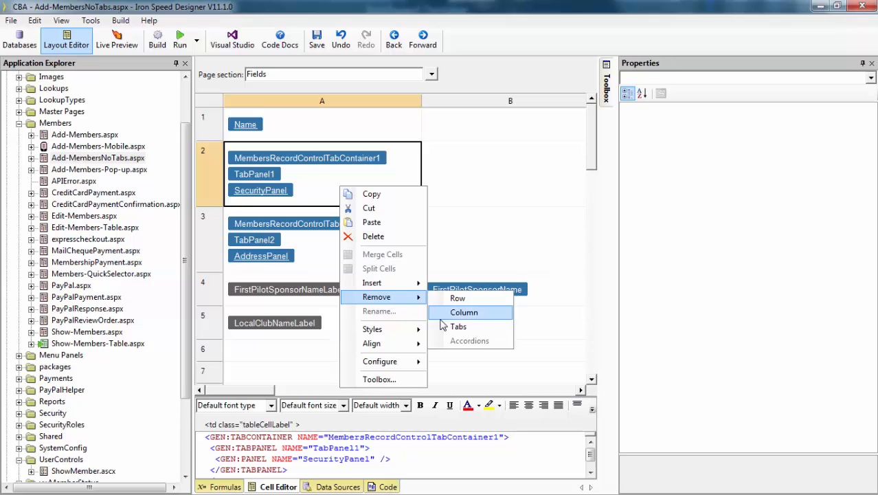
click(460, 324)
click(344, 215)
right_click(344, 215)
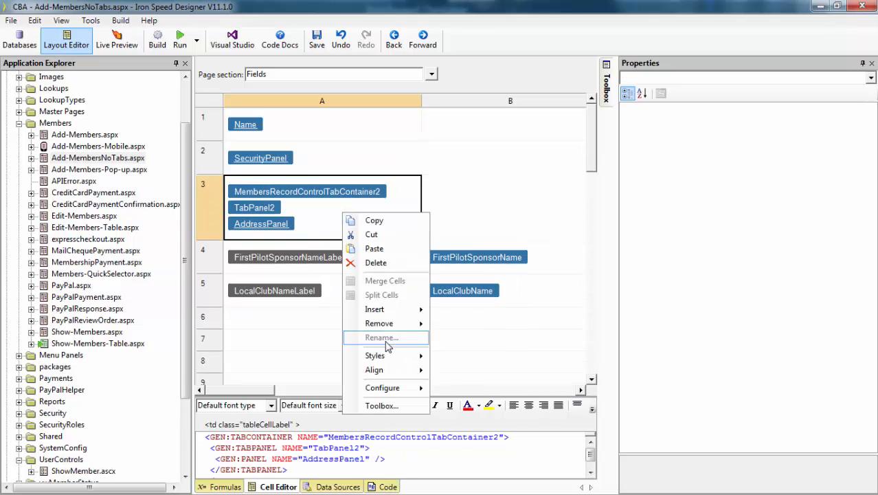
mouse_move(388, 326)
click(458, 354)
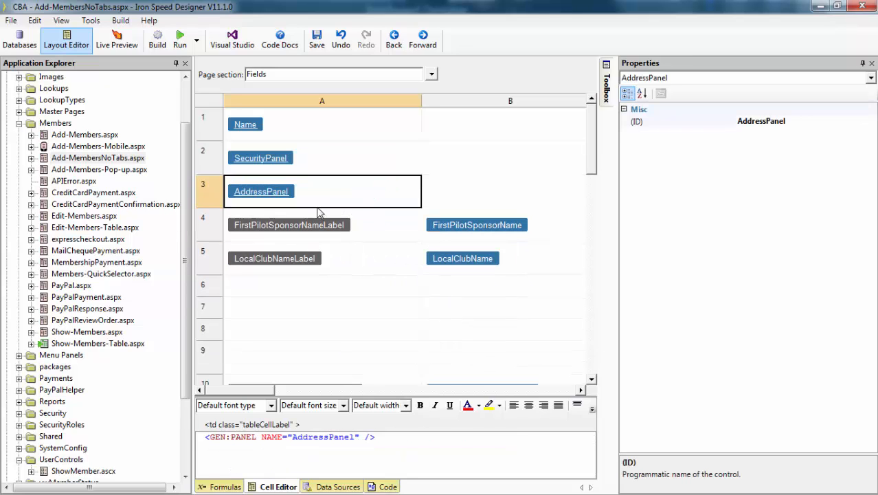
Move SecurityPanel and AddressPanel into the row 1 cell below the Name panel, undoing any move that replaces Name.
drag(307, 165, 308, 136)
key(ctrl+z)
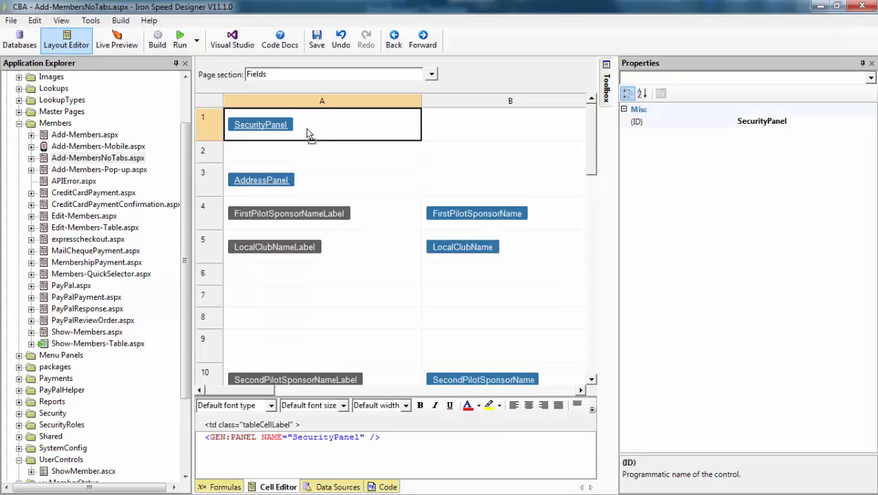
drag(267, 159, 313, 149)
click(282, 198)
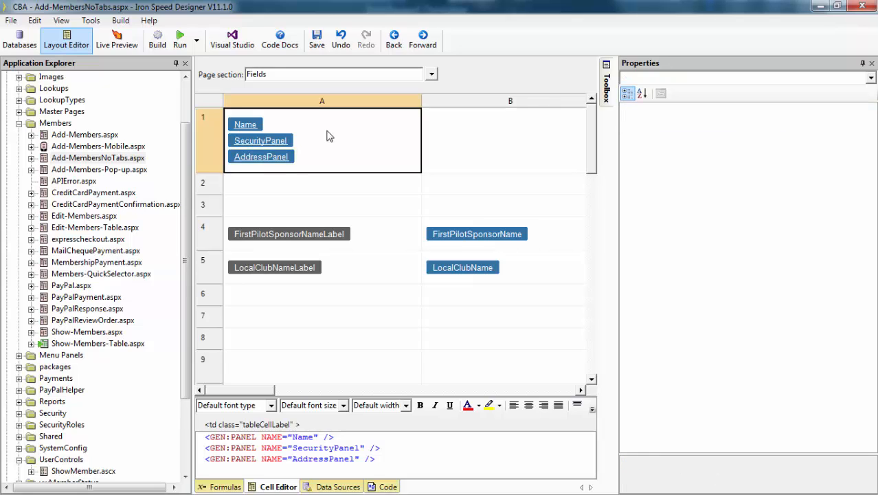
Insert tabs around the Name, SecurityPanel and AddressPanel group in the row 1 cell.
right_click(327, 132)
mouse_move(377, 227)
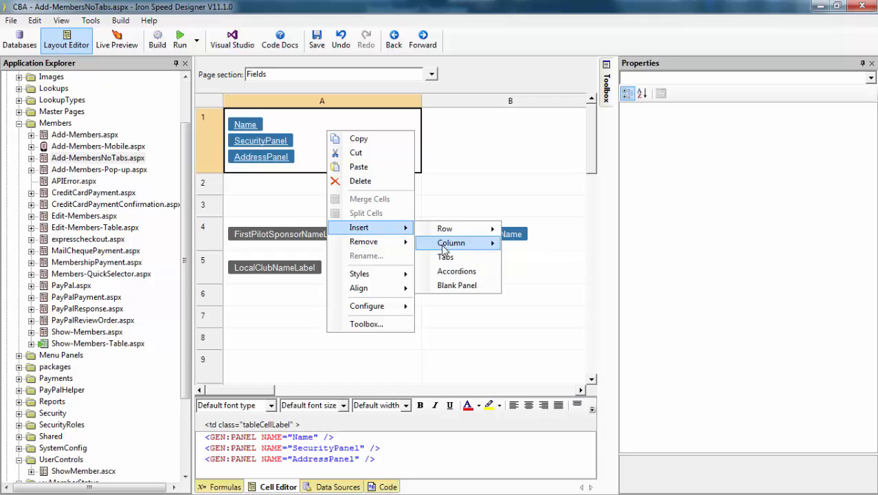
click(446, 256)
Set the title of the tab panel holding the Name panel to "Name".
click(242, 142)
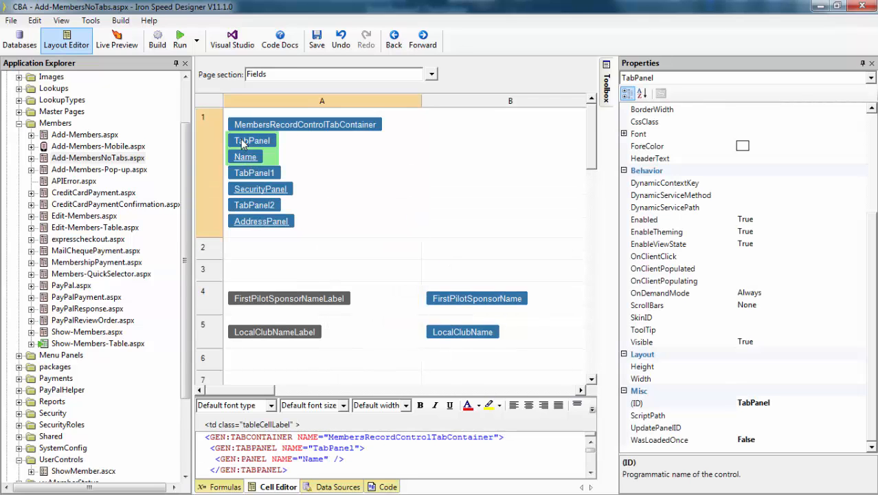
click(870, 132)
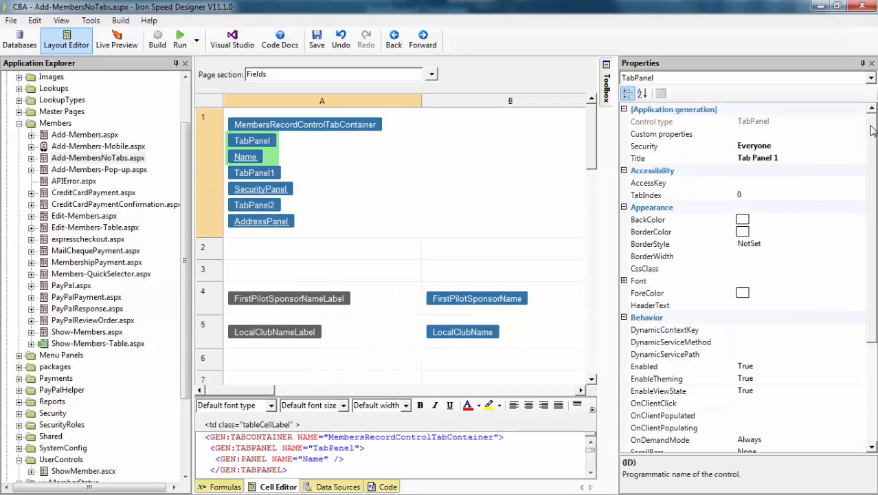
click(777, 159)
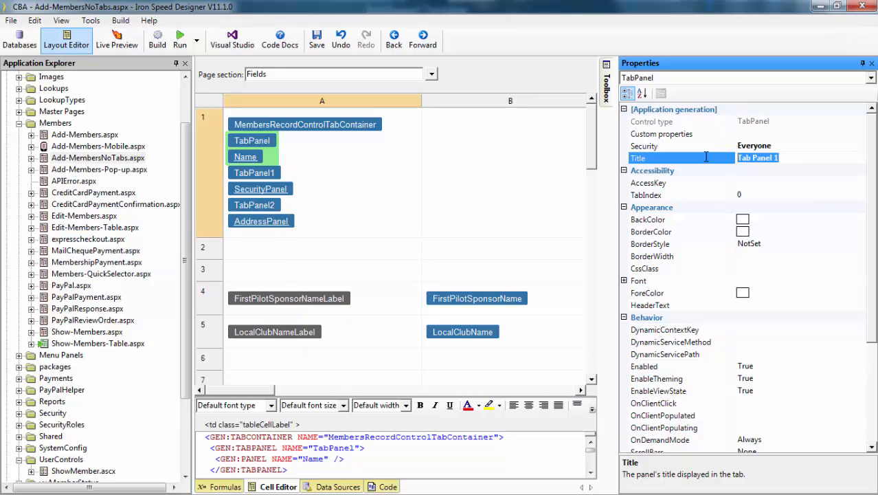
text(Name)
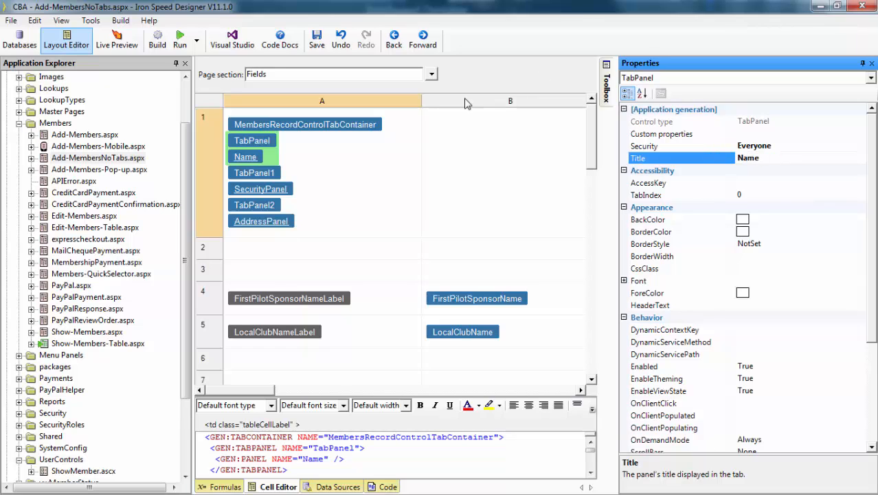
Set the title of TabPanel1, which holds SecurityPanel, to "Security".
click(255, 190)
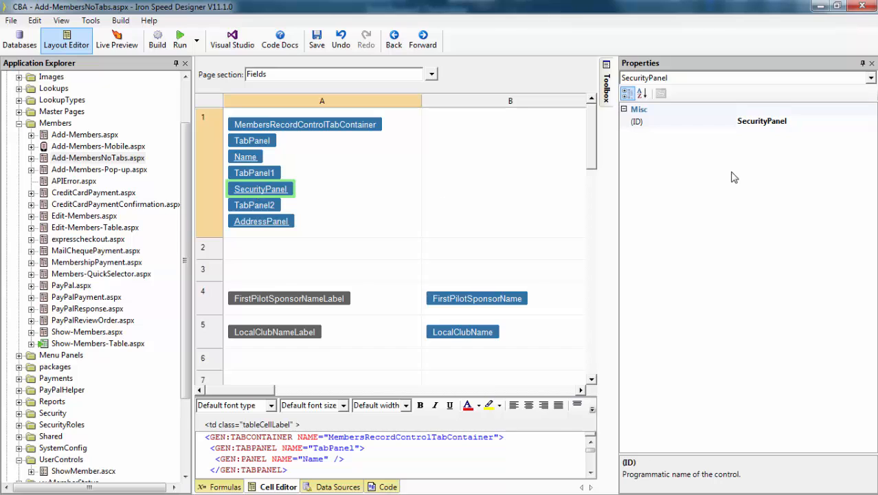
ctrl+click(265, 174)
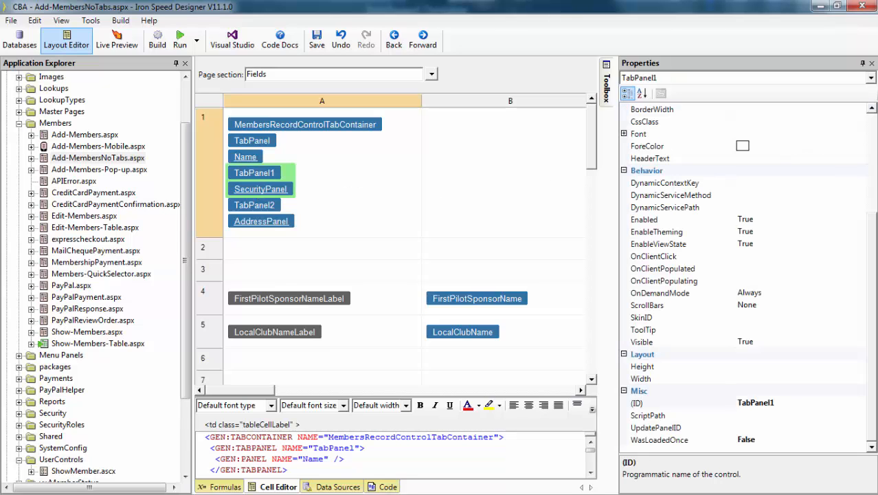
scroll(869, 148, up, 5)
click(729, 160)
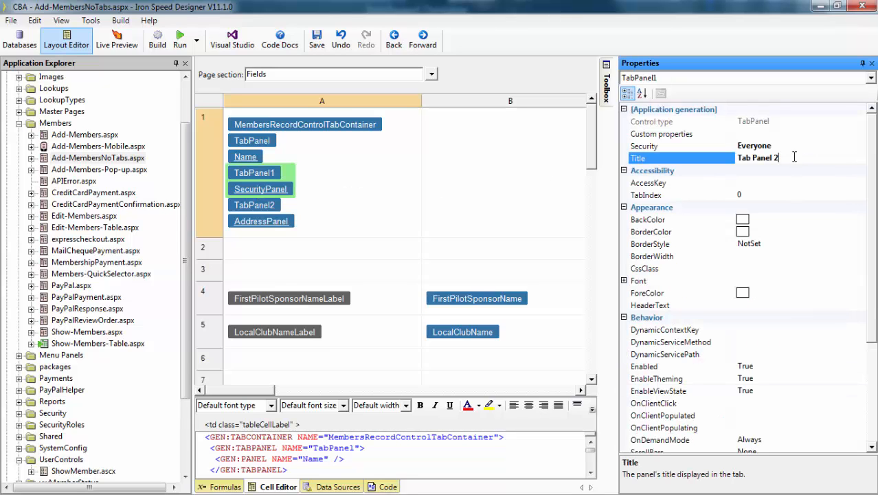
text(Security)
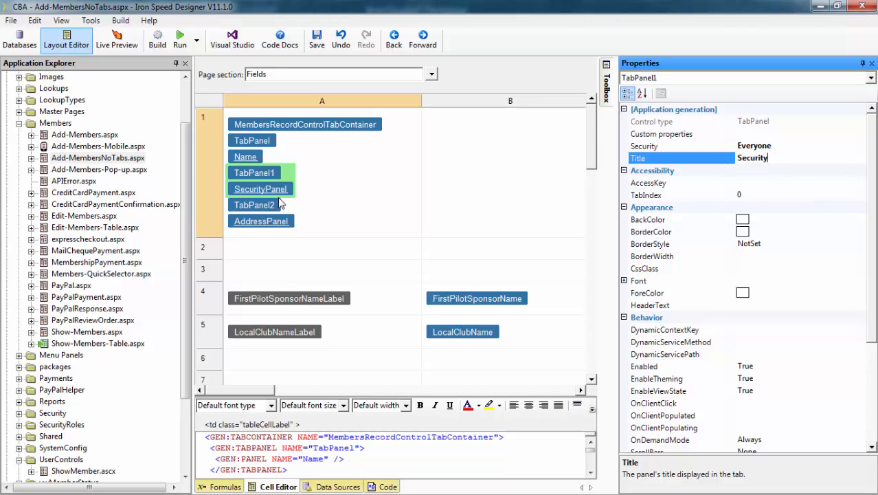
Set the title of TabPanel2, which holds AddressPanel, to "Address".
click(266, 206)
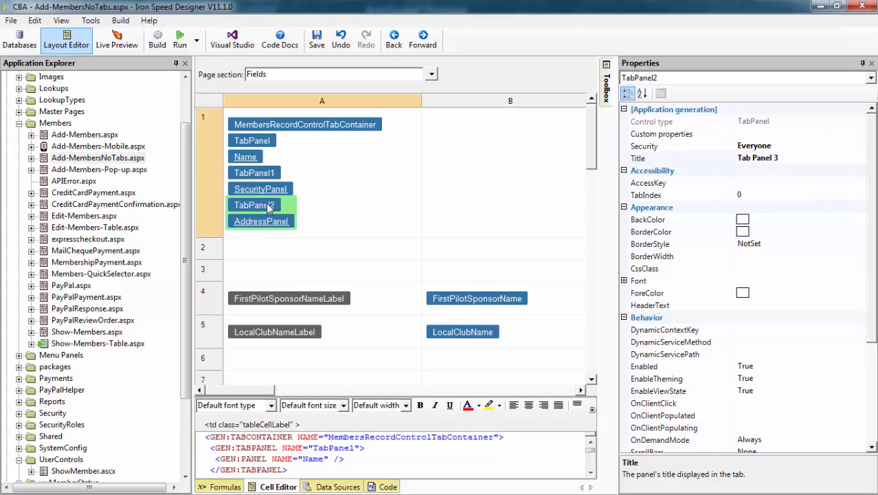
click(787, 158)
text(Address)
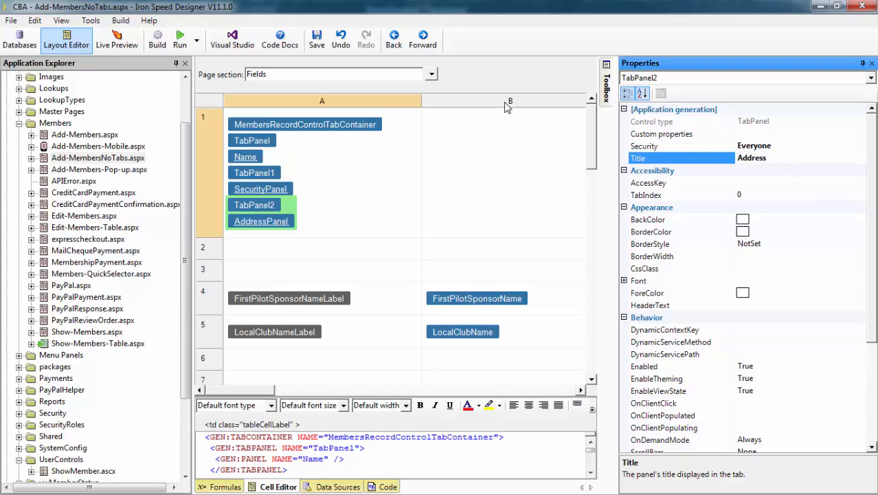
click(319, 148)
Preview the page live and check the contents of the Security, Address and Name tabs and the ungrouped fields below them.
click(125, 47)
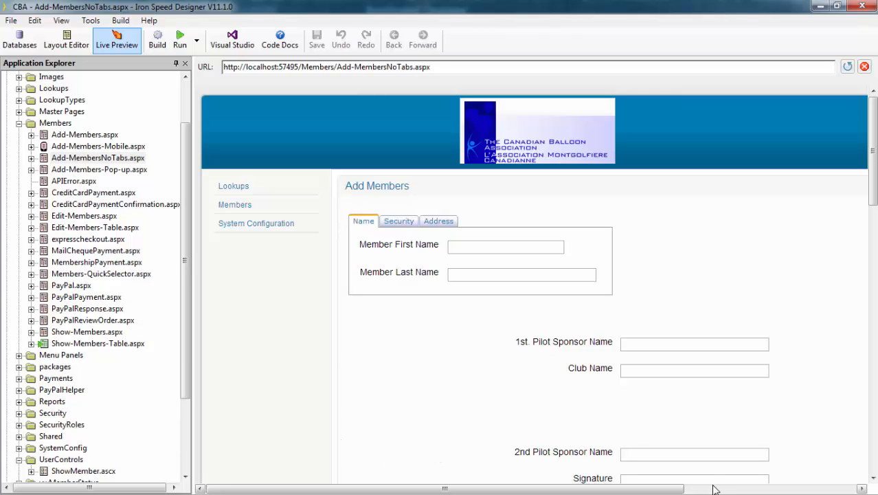
click(393, 226)
click(432, 222)
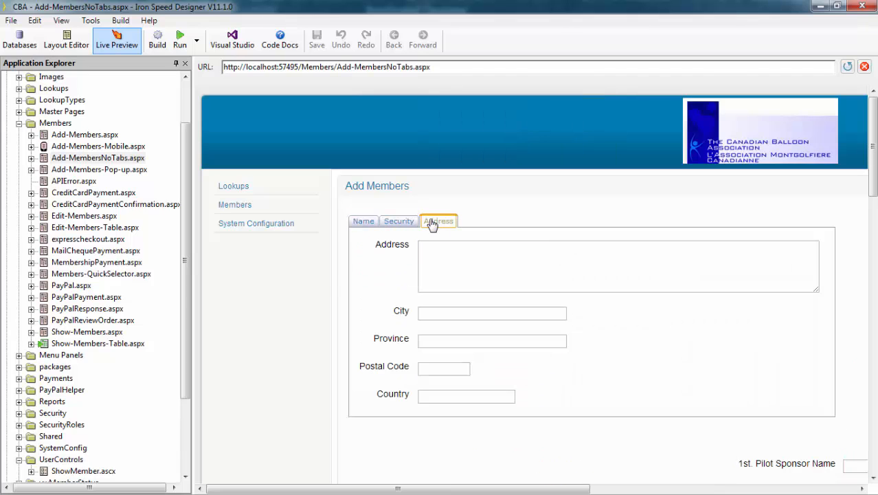
click(363, 222)
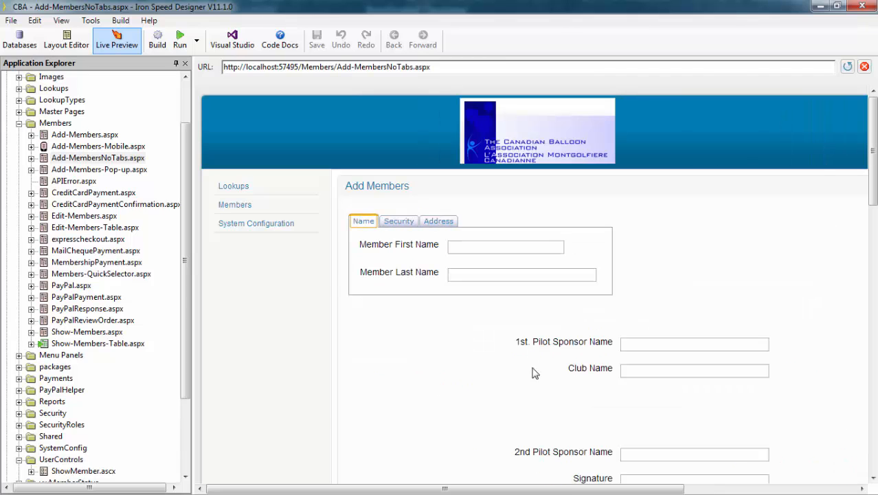
scroll(549, 450, down, 5)
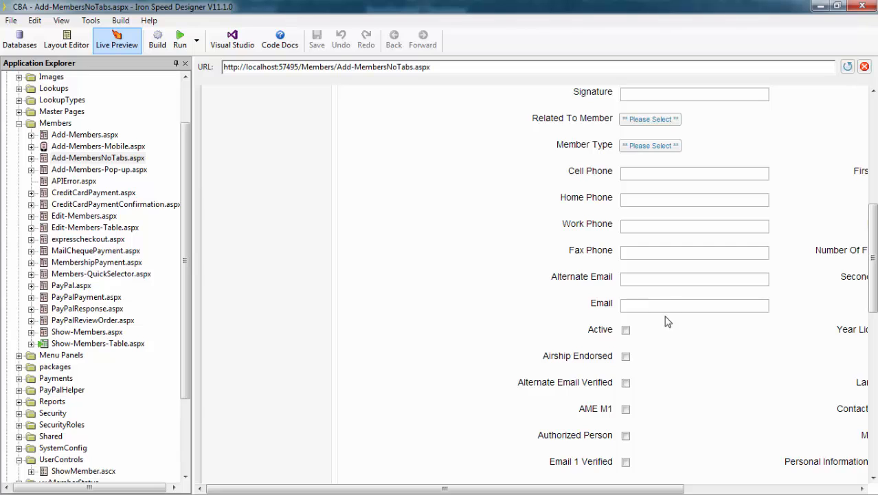
scroll(667, 321, up, 5)
Return to the layout and insert a blank panel in the empty row 2 cell of column A.
click(72, 42)
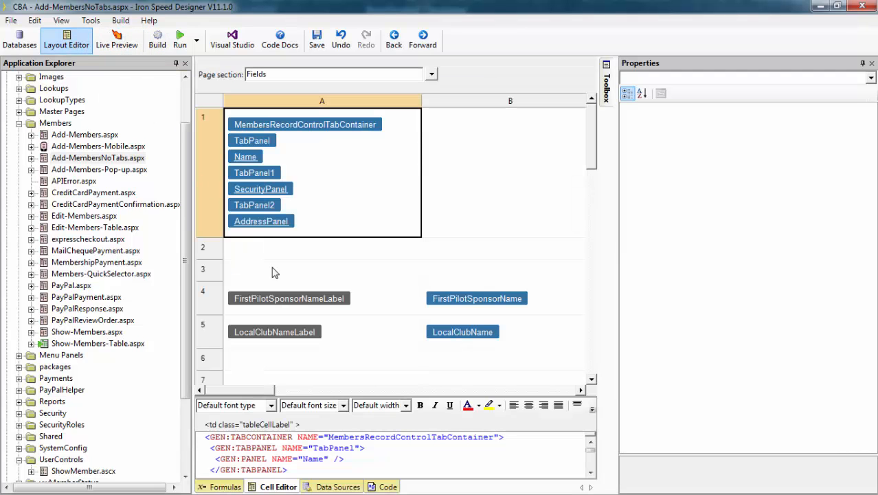
click(268, 256)
right_click(268, 257)
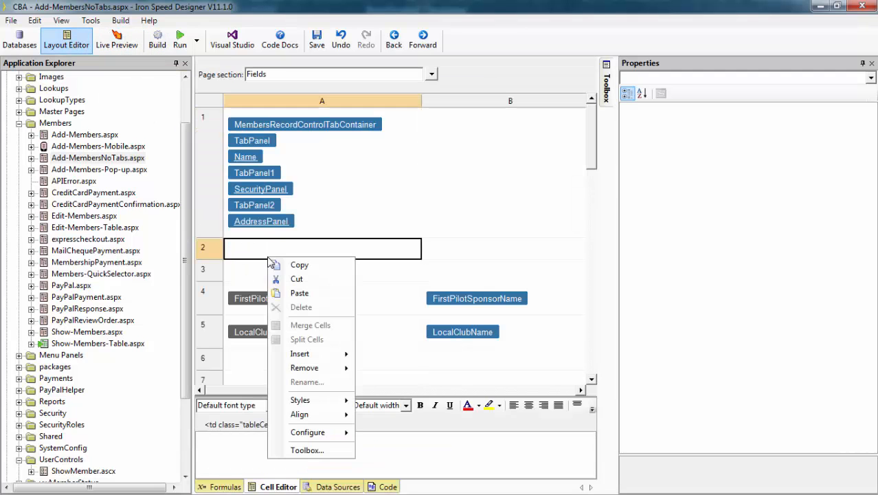
click(419, 414)
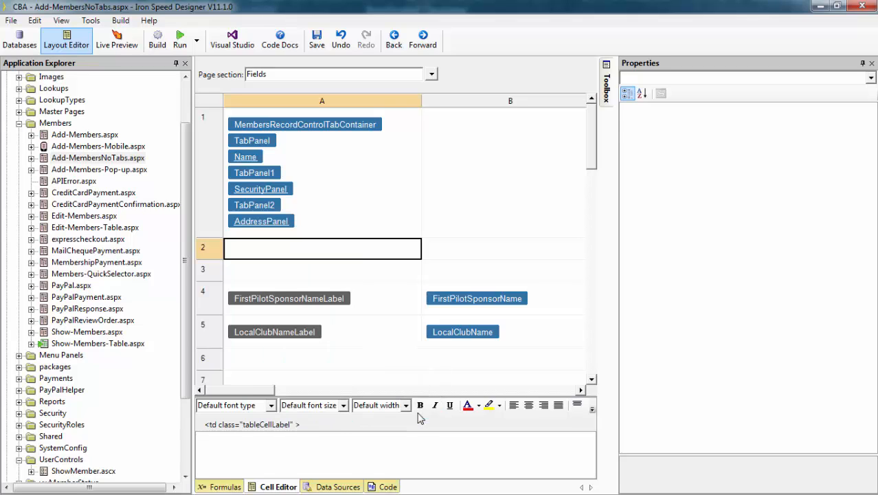
Rename the blank panel in row 2 as PhoneEmailPanel.
right_click(239, 256)
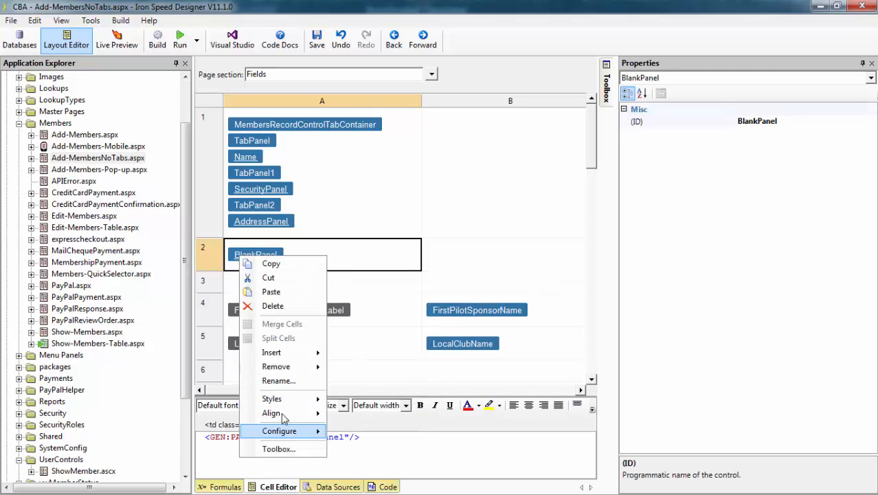
click(281, 380)
text(P)
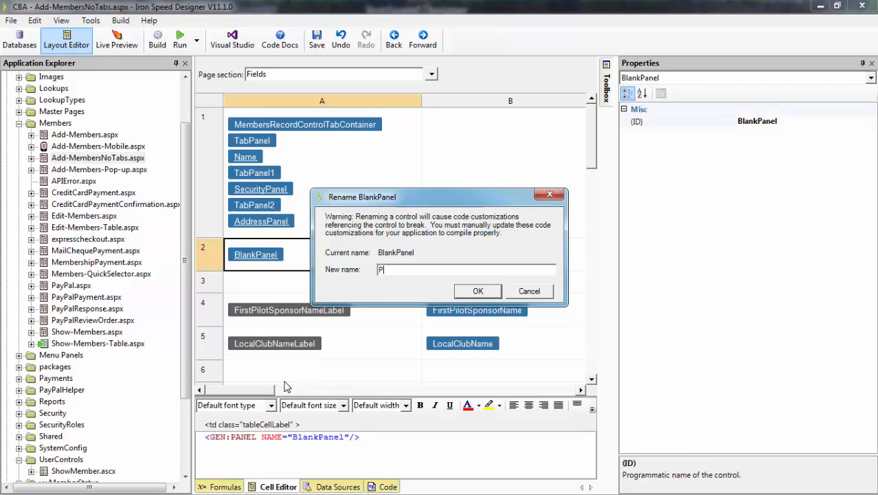
text(honeEmailPanel)
key(Return)
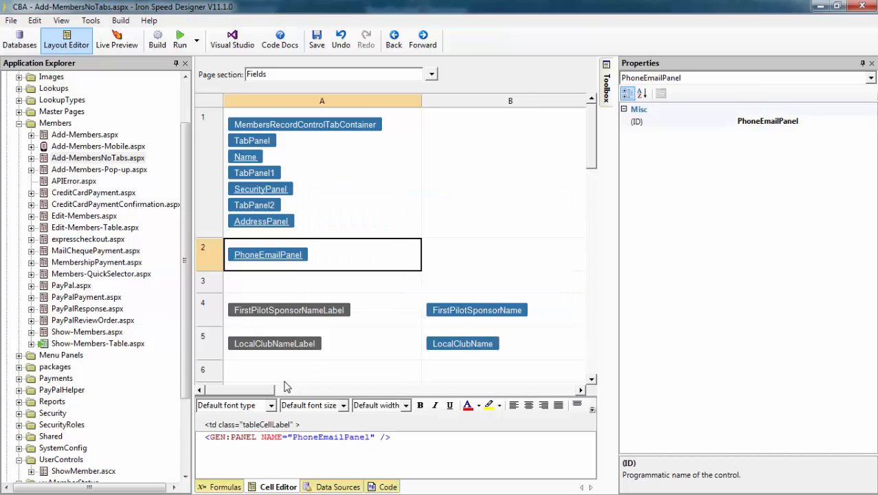
Auto-hide the properties and cut the label and field cells from CellPhone through Email1 in rows 14 to 19 of columns A and B.
click(863, 63)
scroll(628, 322, down, 5)
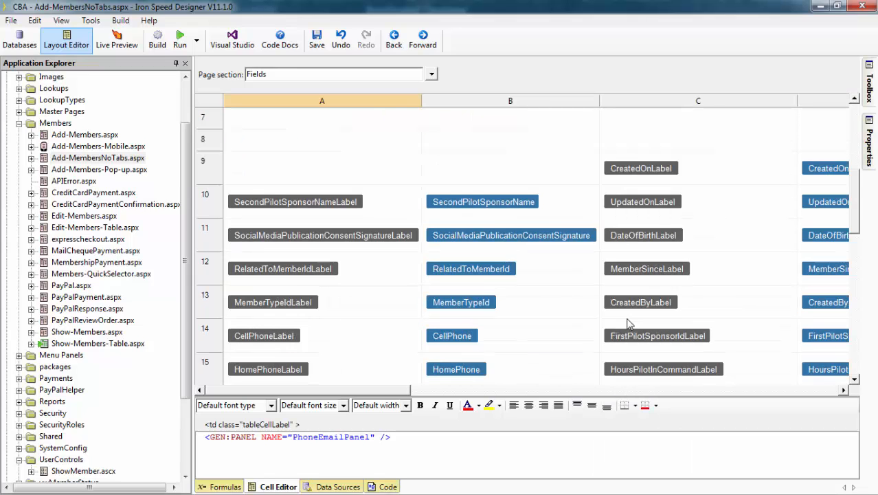
scroll(626, 323, down, 3)
click(334, 259)
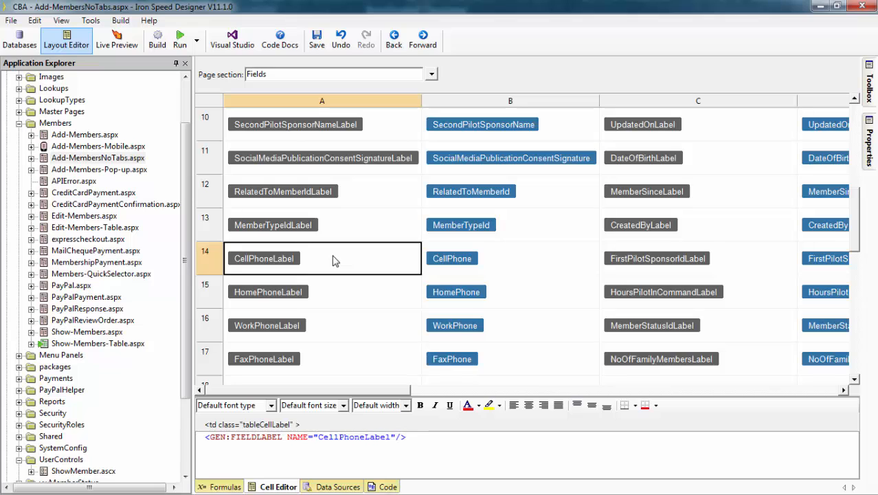
scroll(335, 260, down, 1)
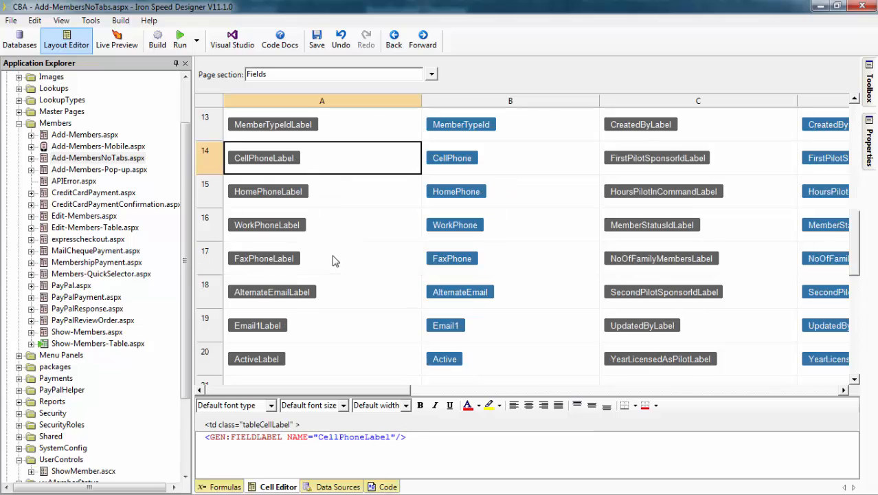
shift+click(511, 332)
right_click(511, 332)
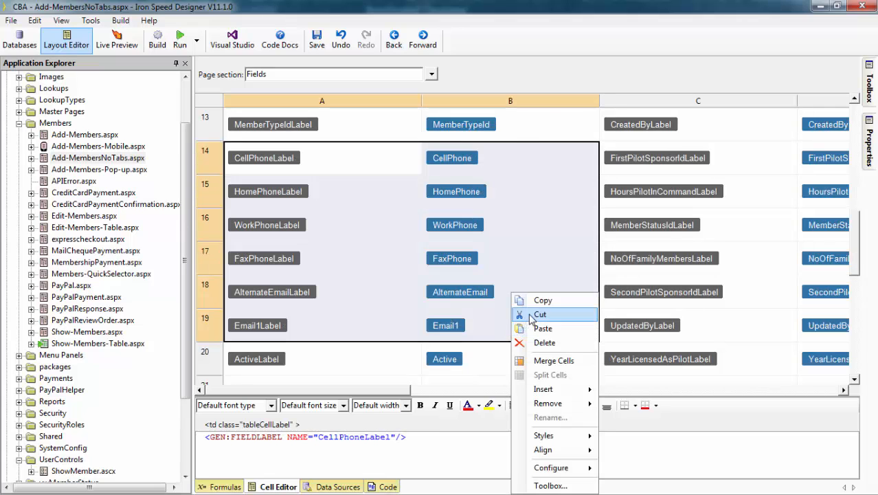
click(540, 314)
Paste the cut phone and email fields into PhoneEmailPanel starting at its first cell, and return to the Fields section.
scroll(529, 318, up, 4)
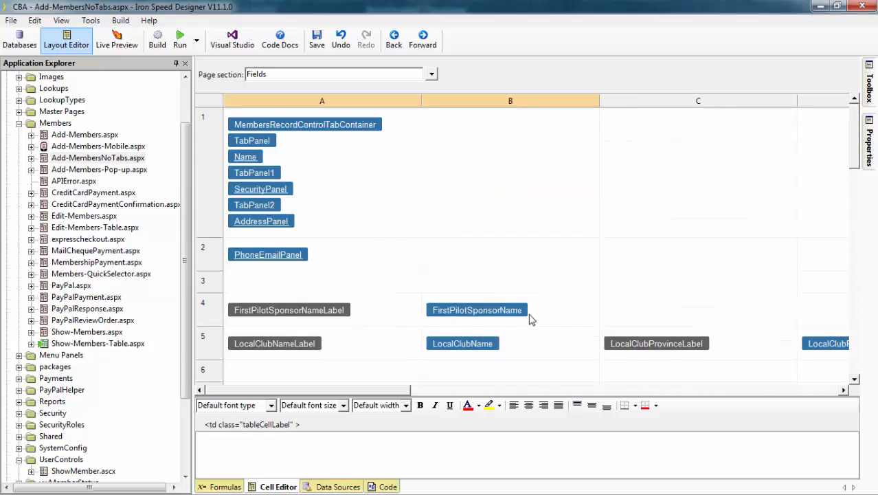
double_click(292, 256)
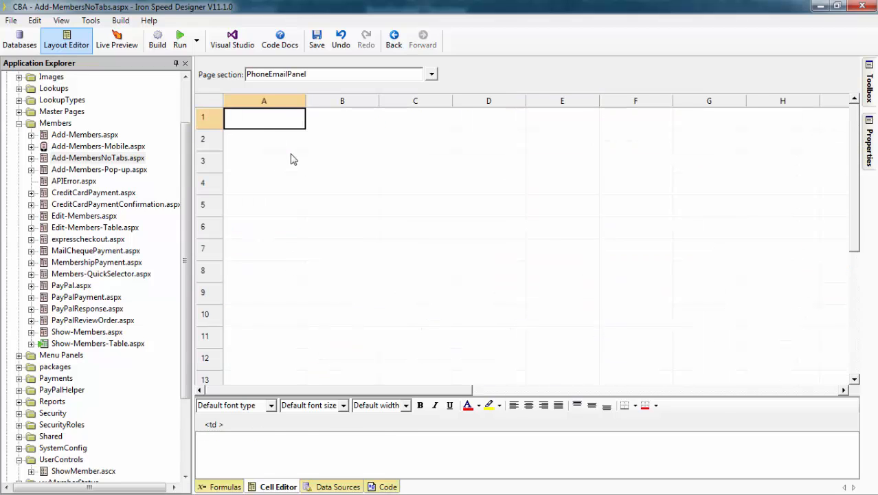
key(ctrl+v)
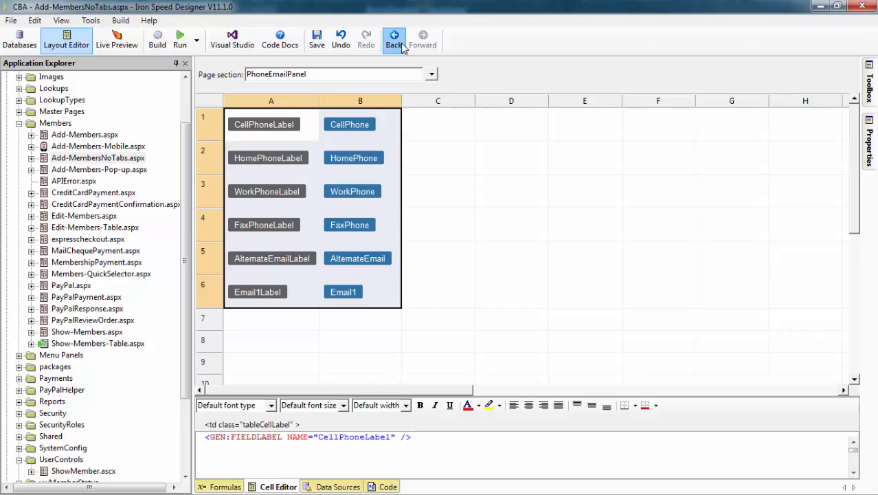
click(394, 39)
Insert tabs around PhoneEmailPanel in the row 2 cell of the Fields section.
click(372, 273)
scroll(371, 274, down, 3)
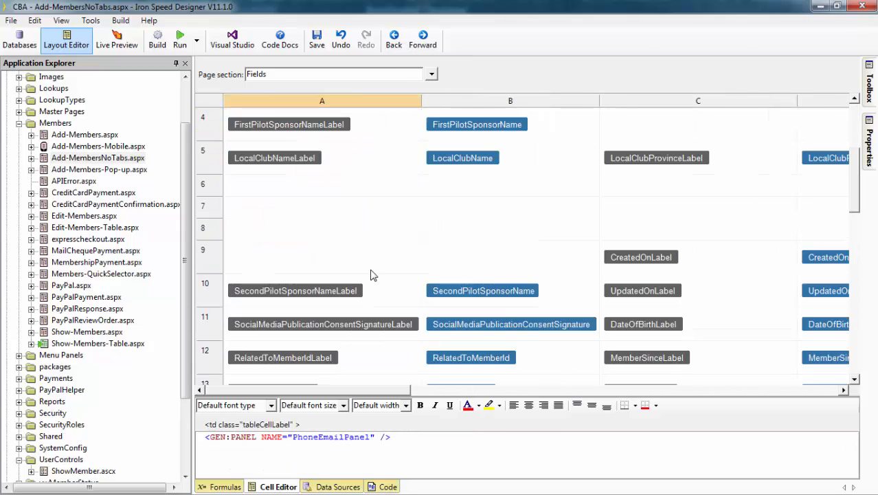
scroll(371, 275, up, 3)
scroll(371, 275, down, 3)
scroll(447, 275, down, 9)
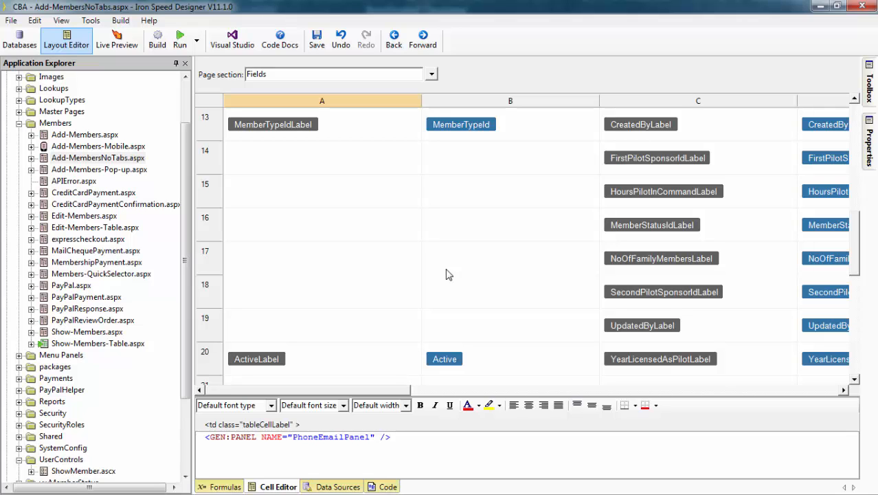
scroll(447, 275, up, 12)
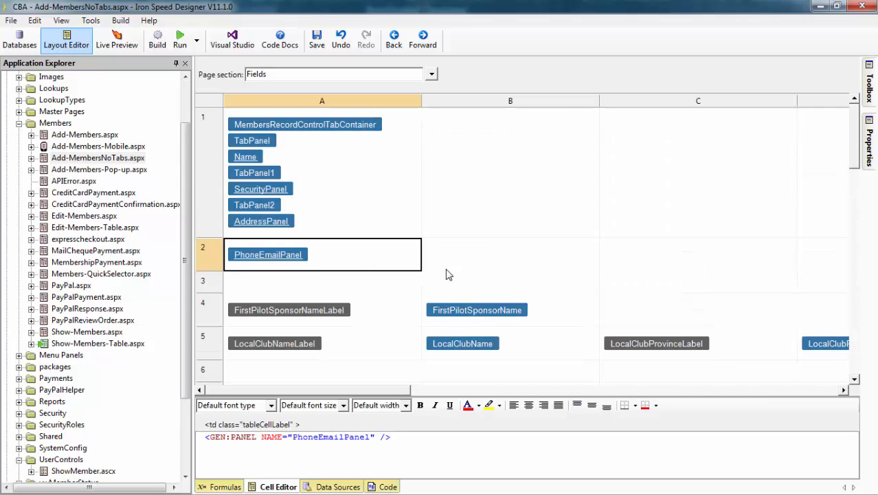
right_click(364, 251)
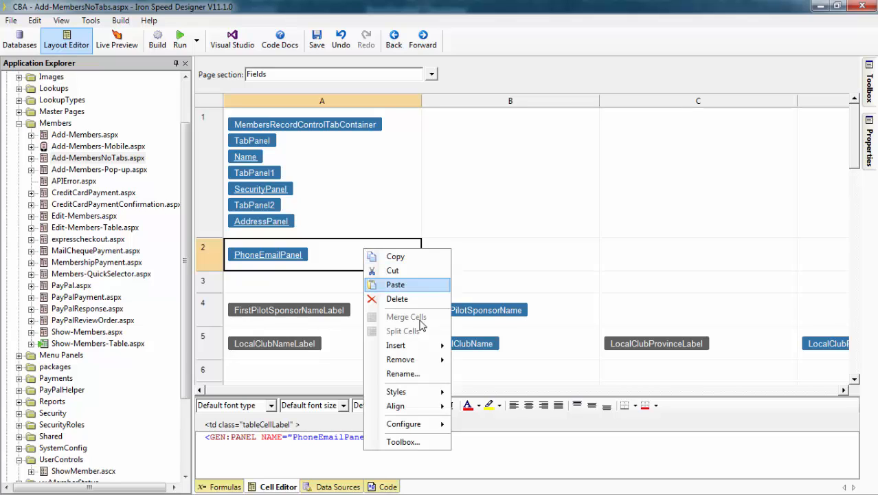
mouse_move(434, 351)
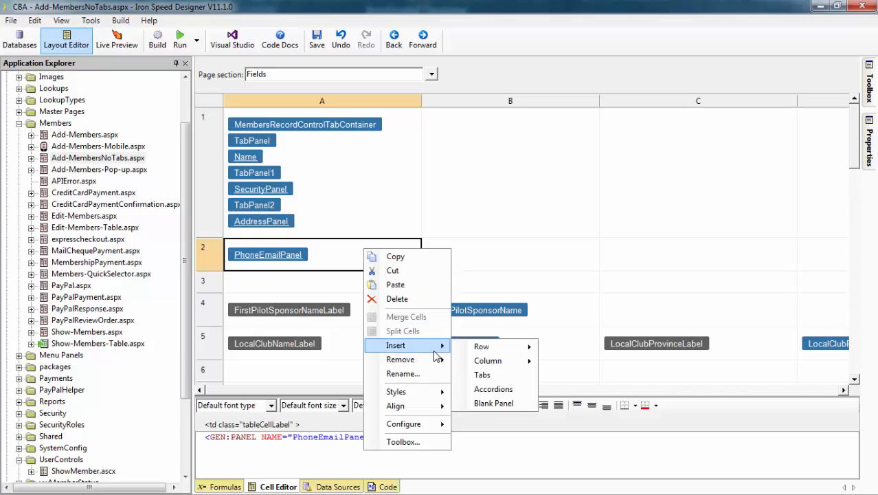
click(488, 375)
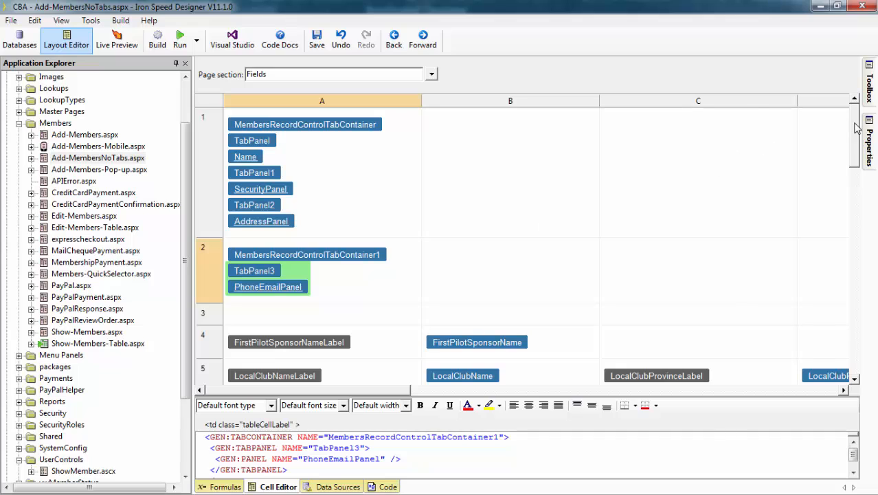
Set the title of TabPanel3, the tab around PhoneEmailPanel, to Phone & Email.
mouse_move(868, 136)
scroll(858, 134, up, 4)
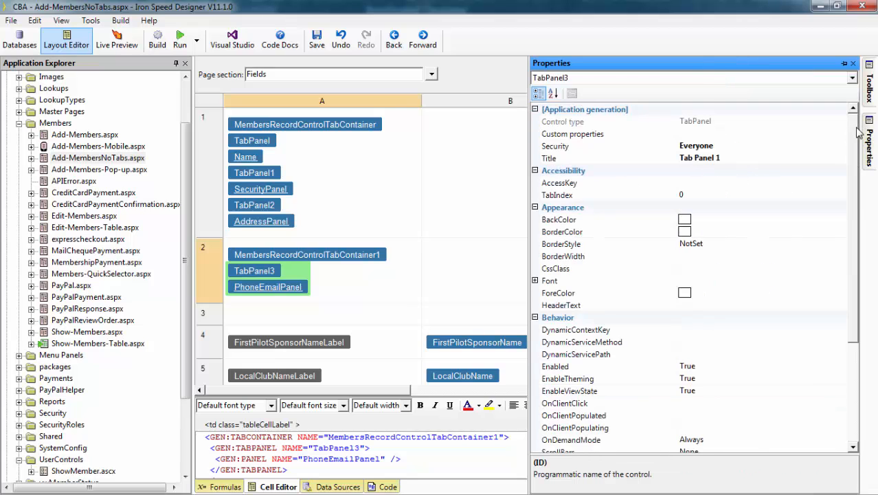
click(727, 158)
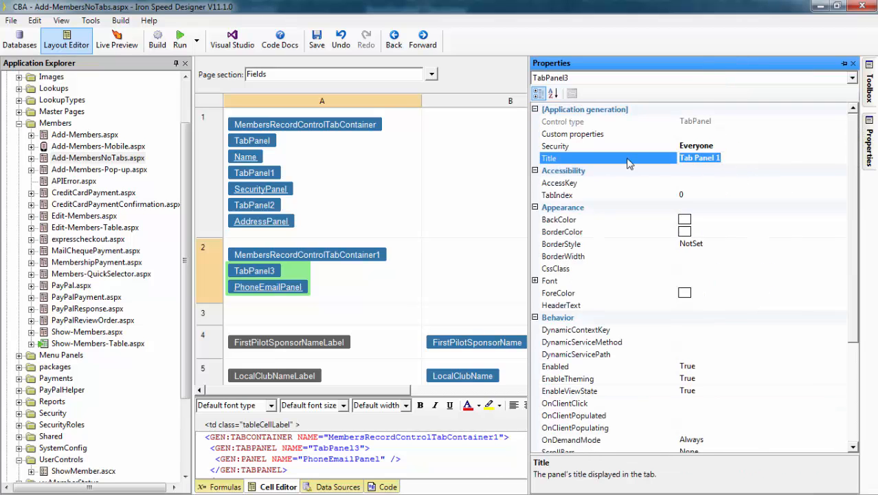
text(Phone &)
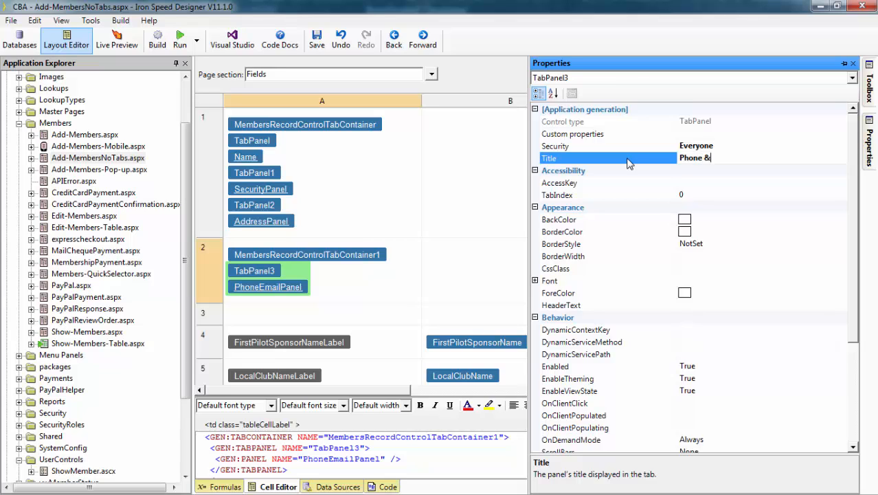
text( Email)
Preview the page live and examine the Security, Address and Name tabs, the Phone & Email tab and the ungrouped fields below.
click(126, 42)
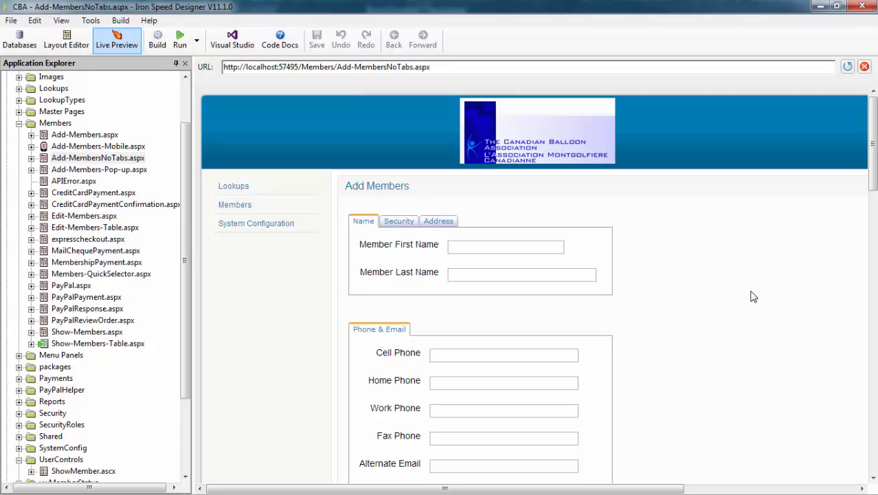
click(396, 222)
click(440, 223)
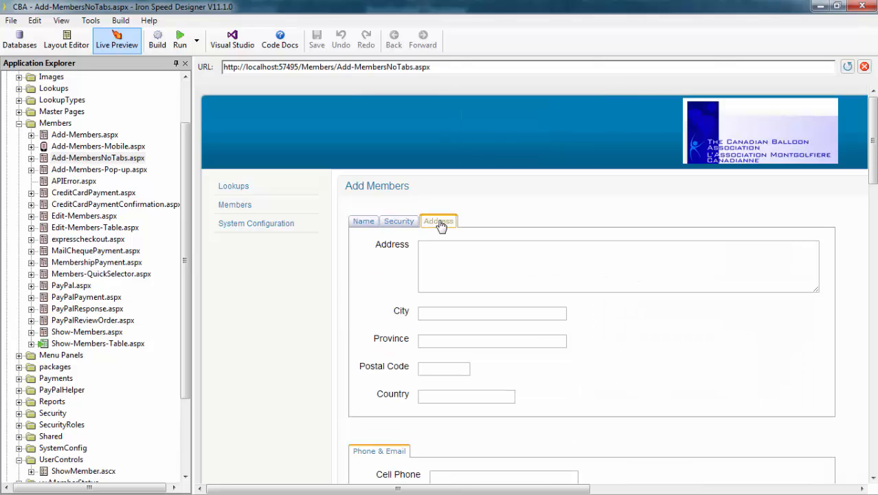
click(359, 221)
scroll(654, 266, down, 1)
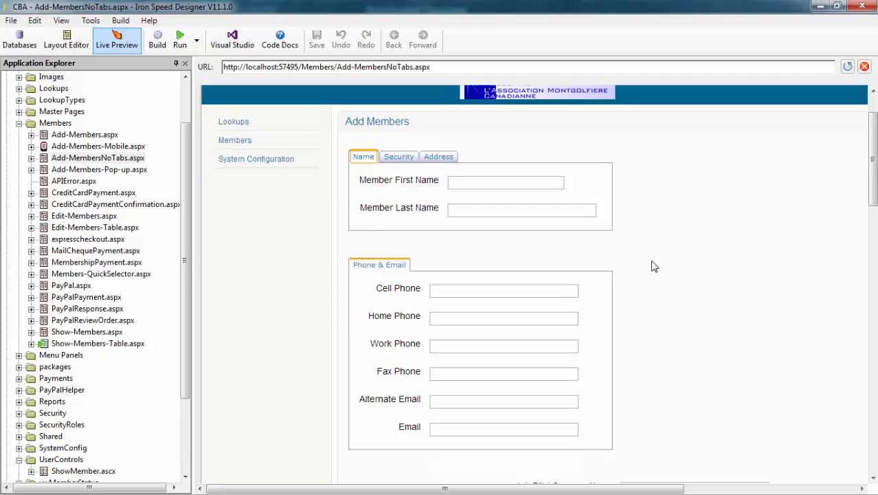
scroll(654, 266, down, 1)
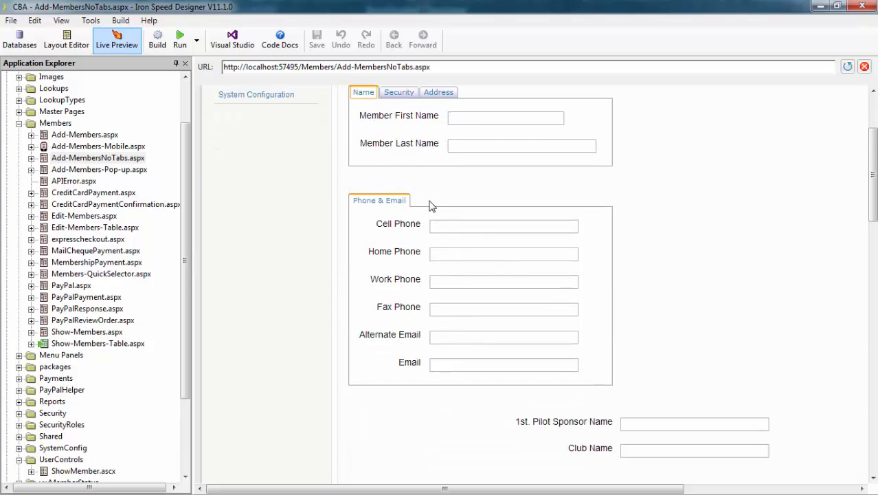
scroll(439, 204, up, 1)
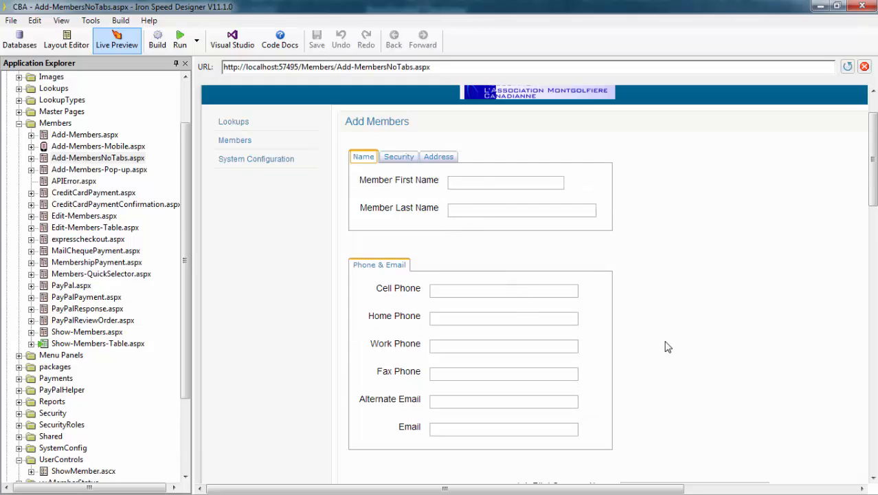
scroll(666, 347, down, 6)
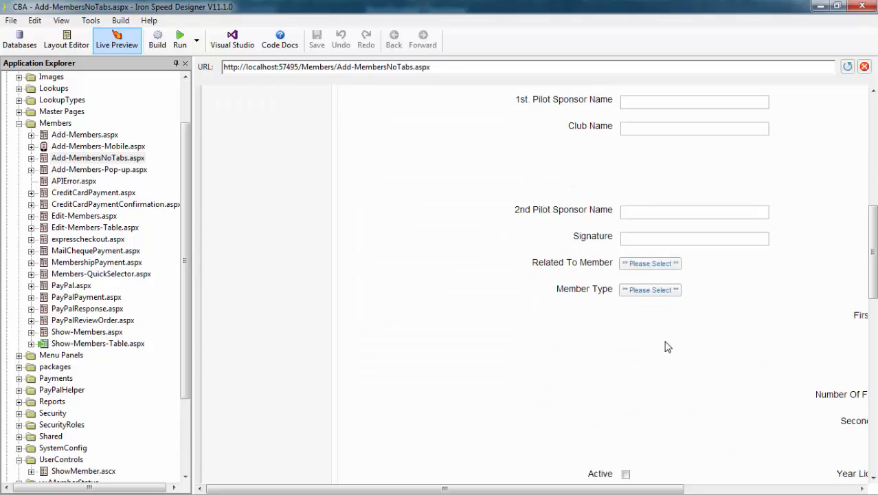
scroll(666, 347, down, 5)
scroll(666, 347, up, 11)
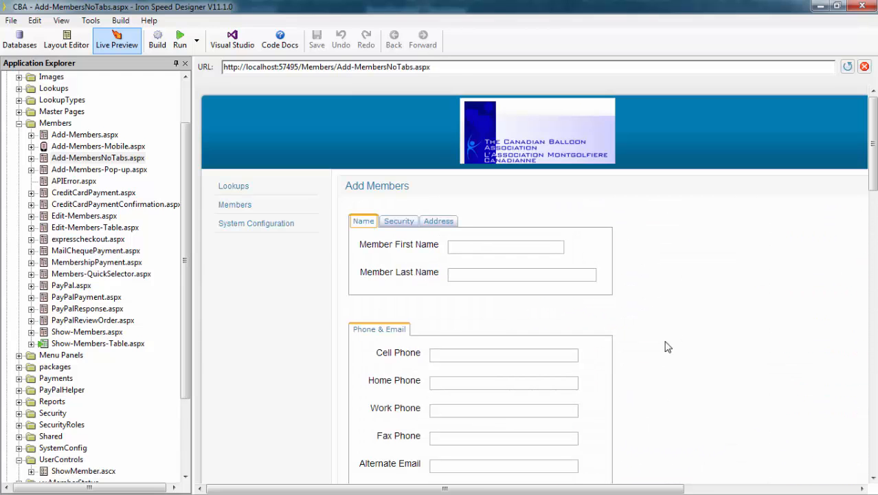